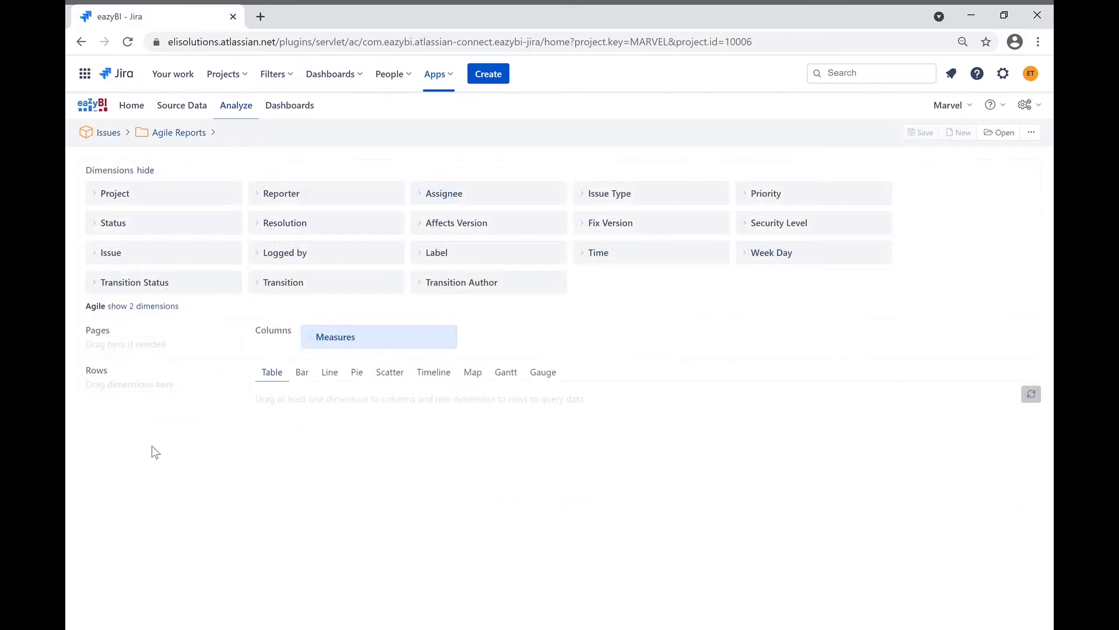
# Step: Add the Project dimension to the report's pages and the Agile Sprint dimension to its rows
pyautogui.moveTo(149, 192); pyautogui.dragTo(148, 347)
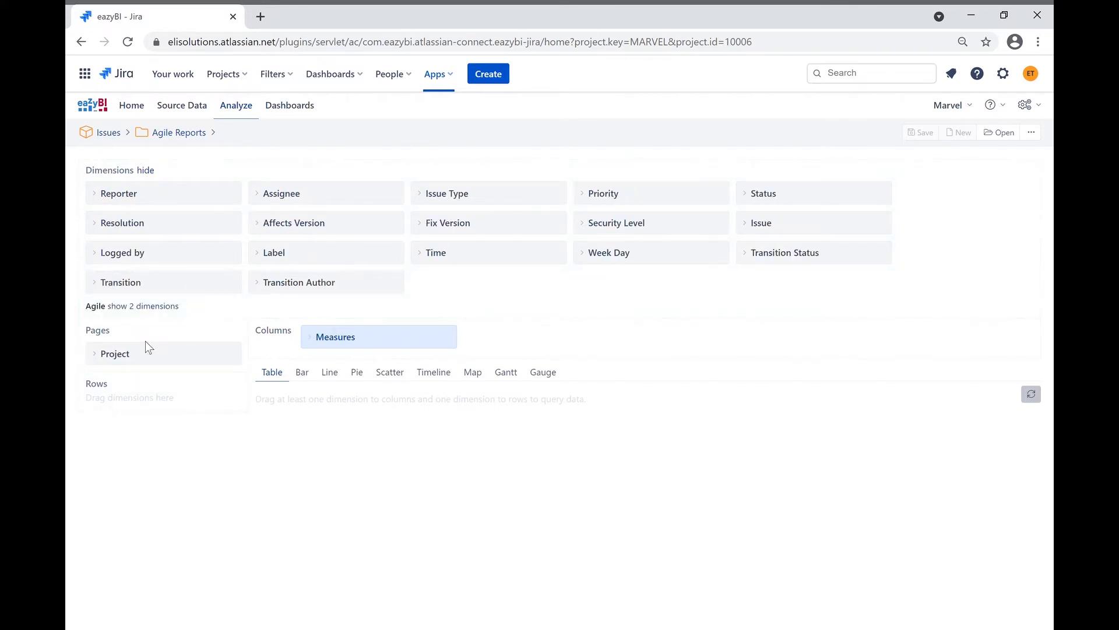
pyautogui.click(157, 307)
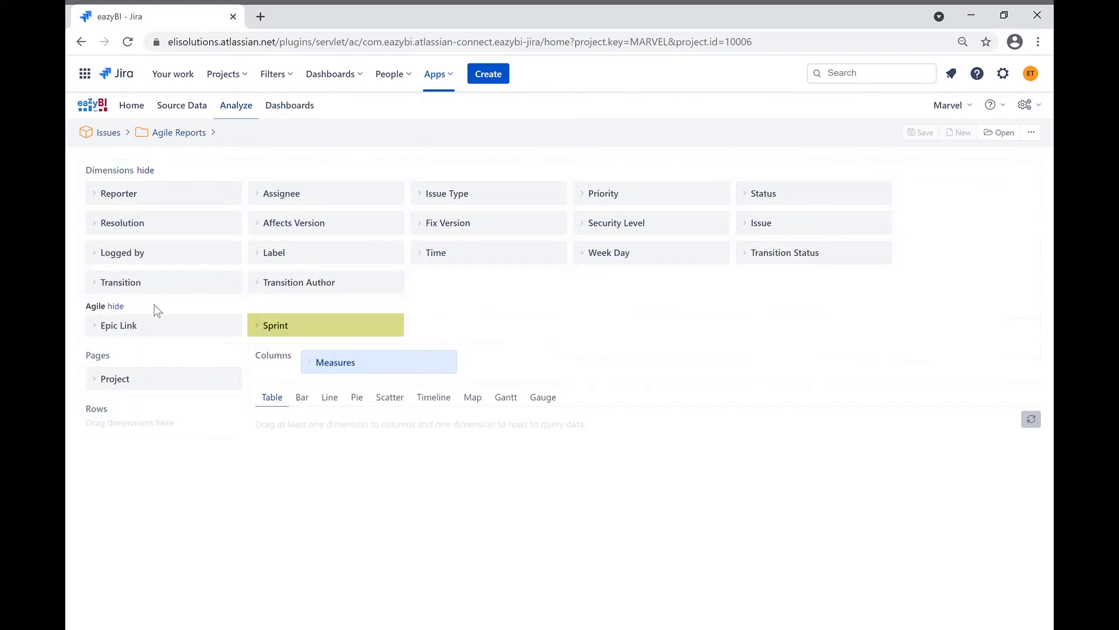
pyautogui.moveTo(293, 327); pyautogui.dragTo(120, 463)
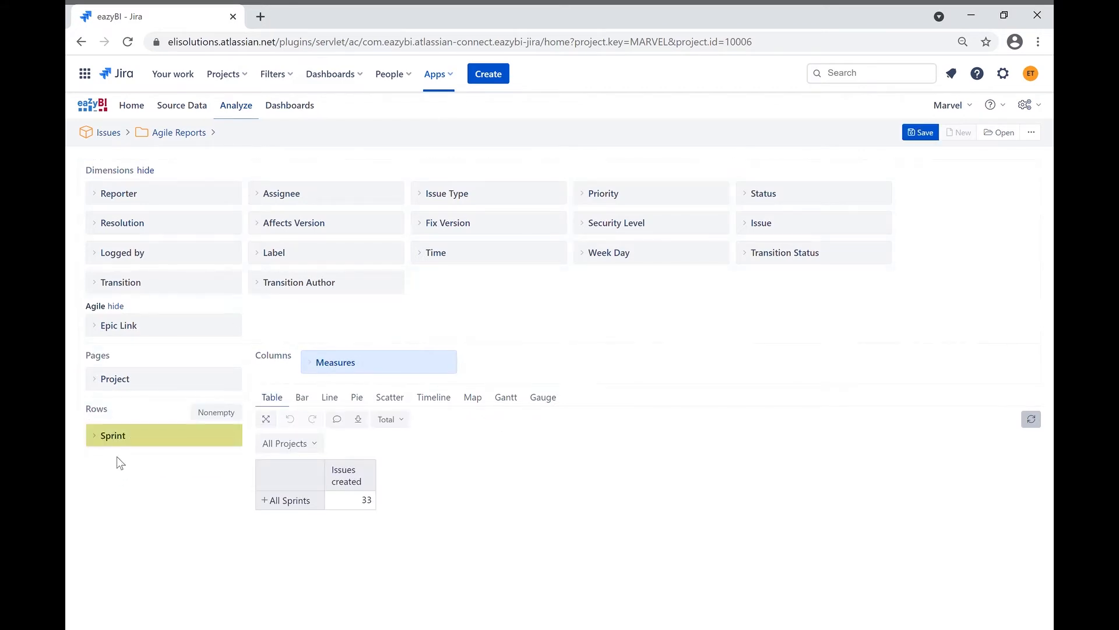
# Step: Set the Sprint rows to show all hierarchy members at the Sprint level
pyautogui.click(150, 437)
pyautogui.scroll(-1, 150, 506)
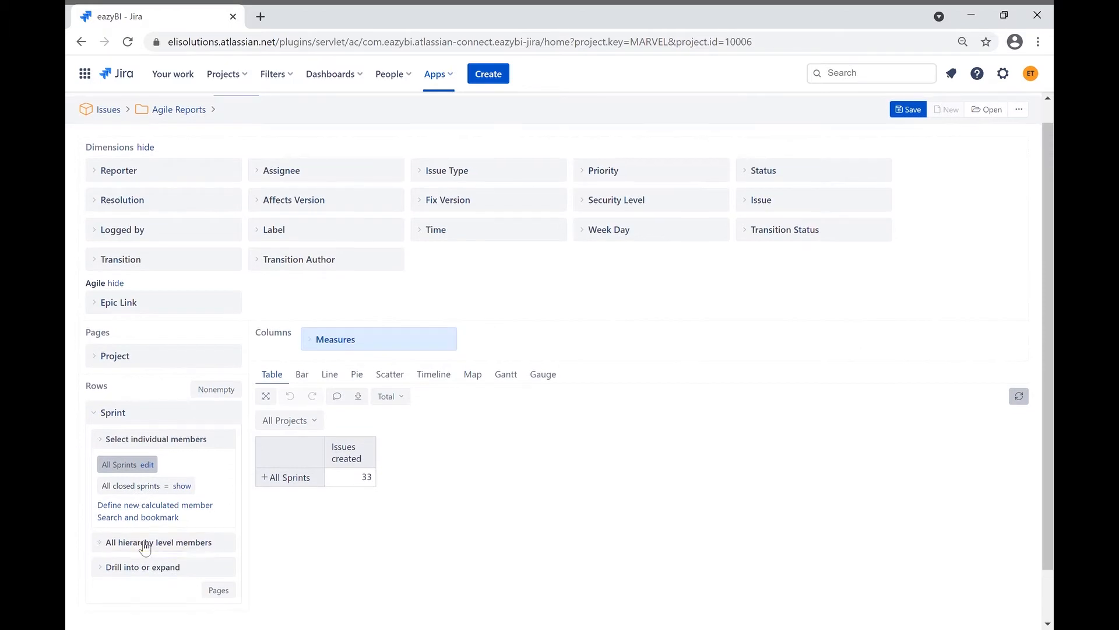
pyautogui.click(152, 498)
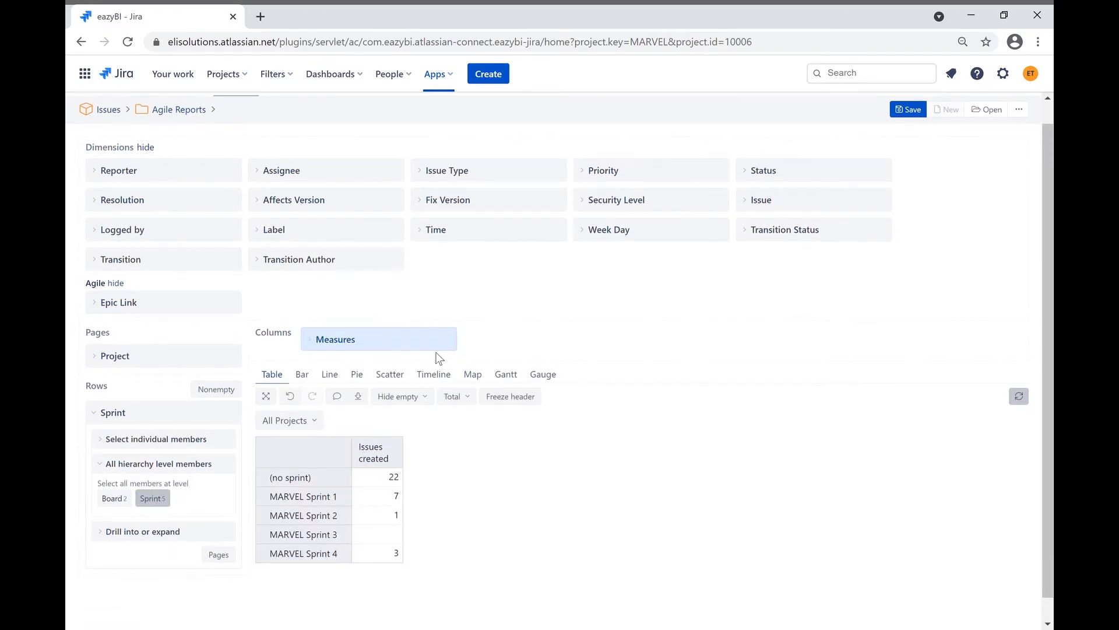
# Step: Hide the available dimensions and add the Agile measure Sprint Story Points committed to the report columns
pyautogui.click(146, 147)
pyautogui.click(326, 192)
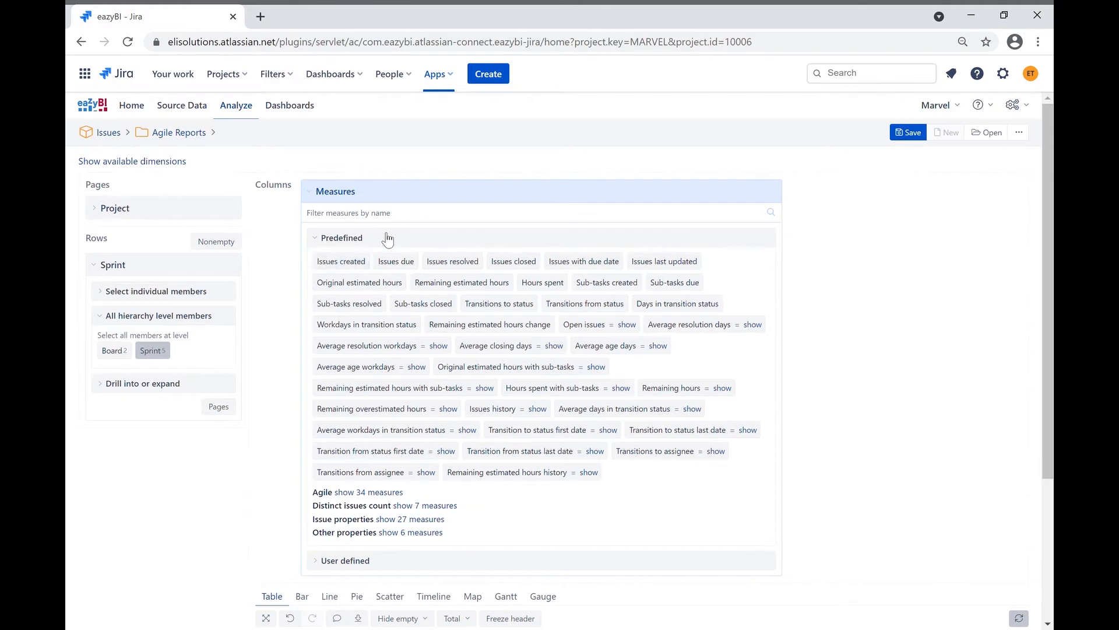
pyautogui.click(385, 491)
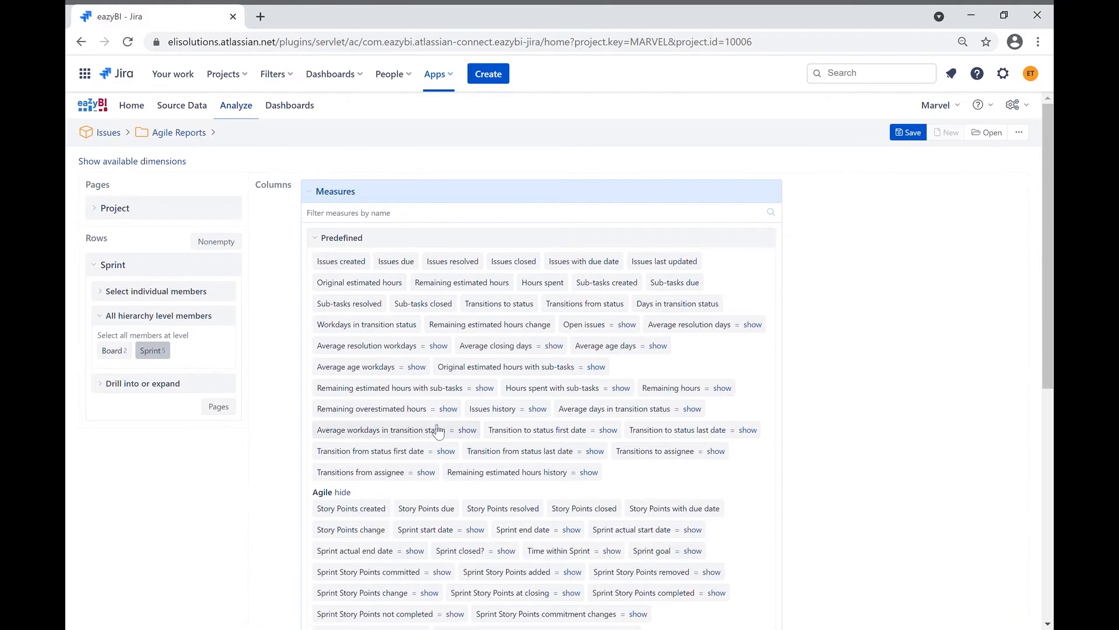
pyautogui.scroll(-4, 437, 428)
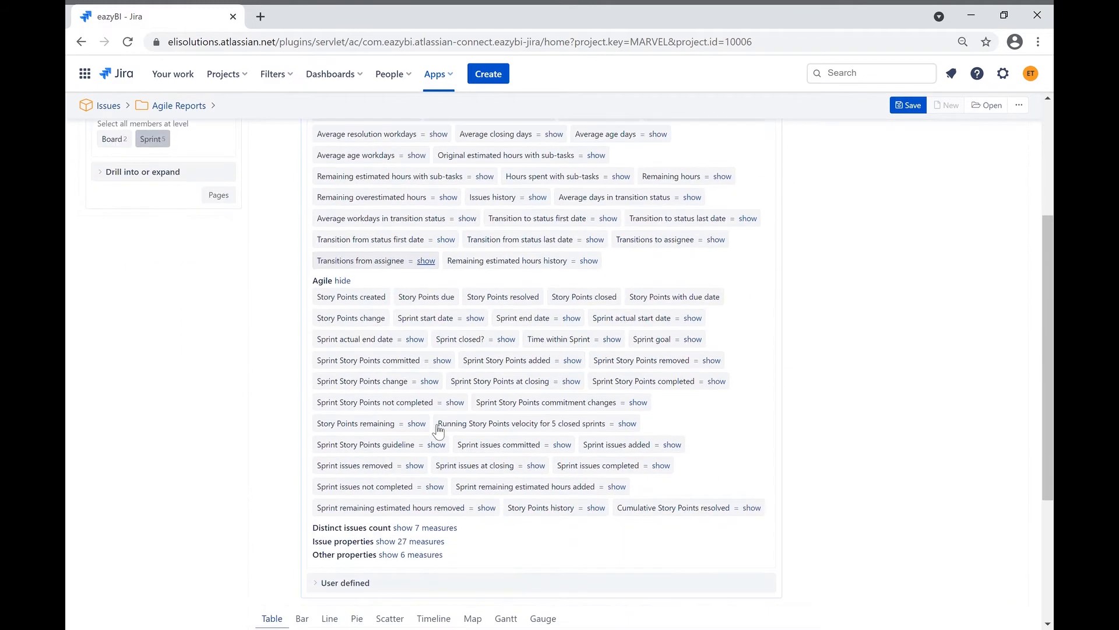
pyautogui.click(391, 368)
# Step: Filter the report rows to sprints whose Sprint Story Points committed is greater than 0
pyautogui.scroll(-5, 394, 397)
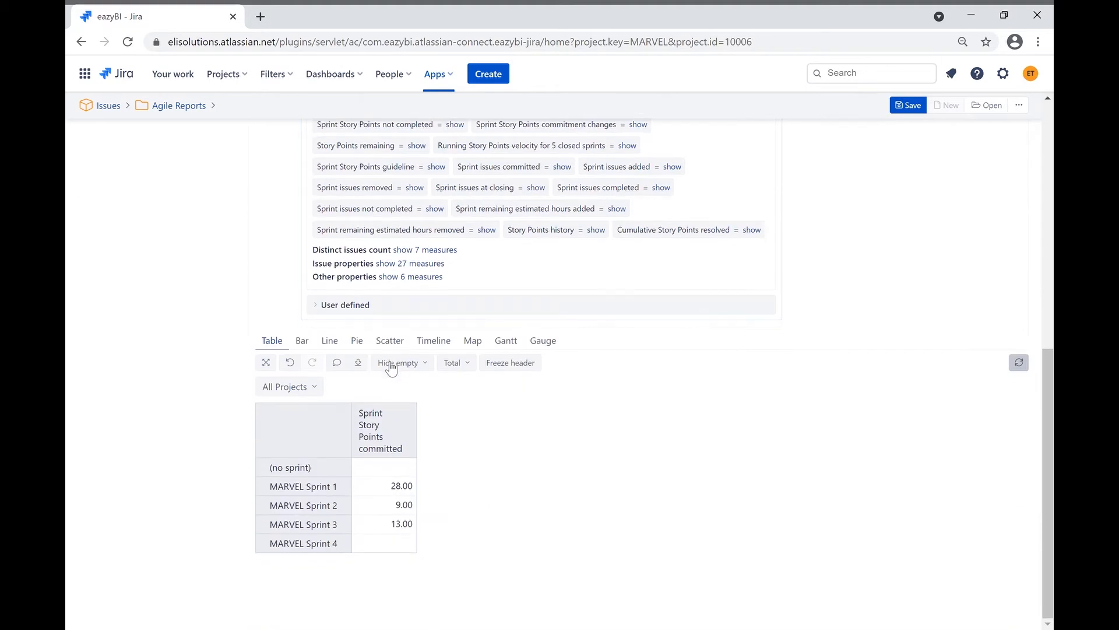
pyautogui.click(395, 441)
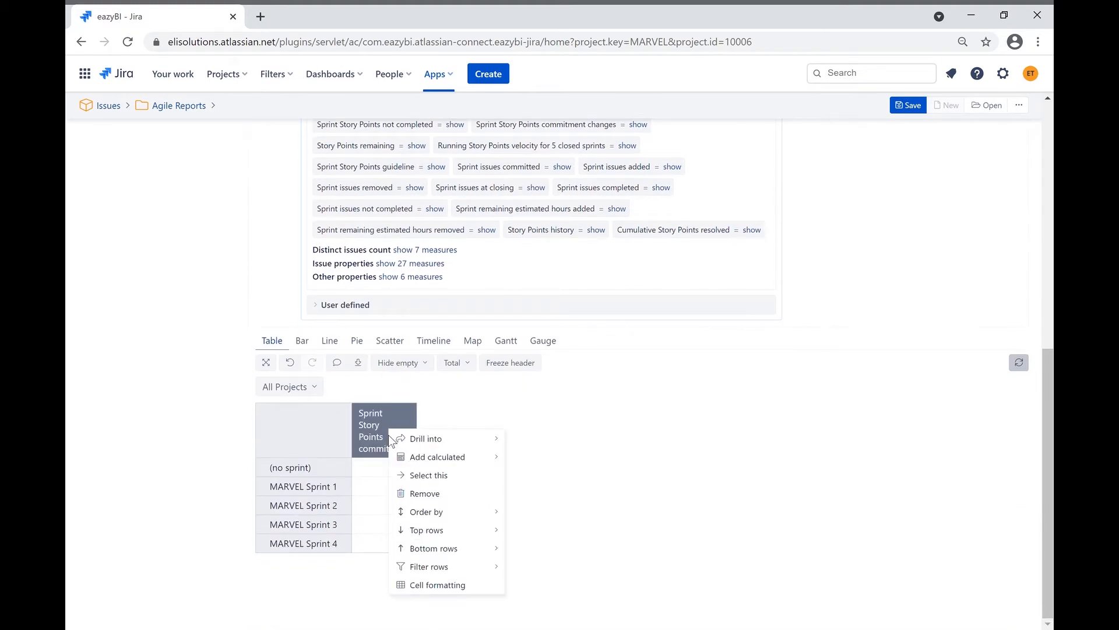
pyautogui.moveTo(442, 564)
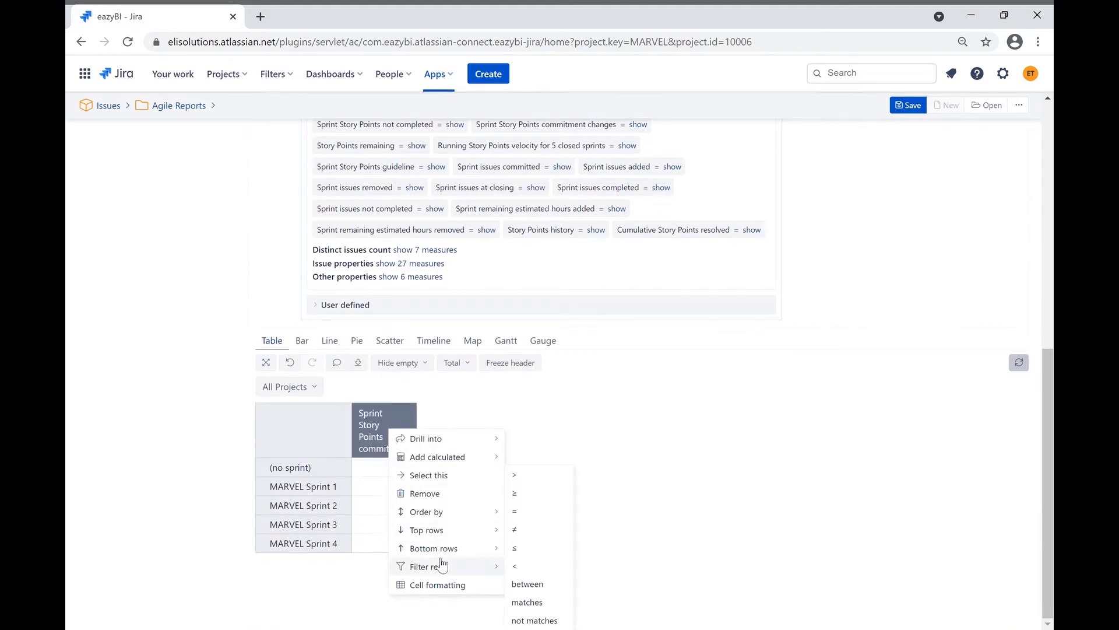
pyautogui.click(515, 474)
pyautogui.write('0')
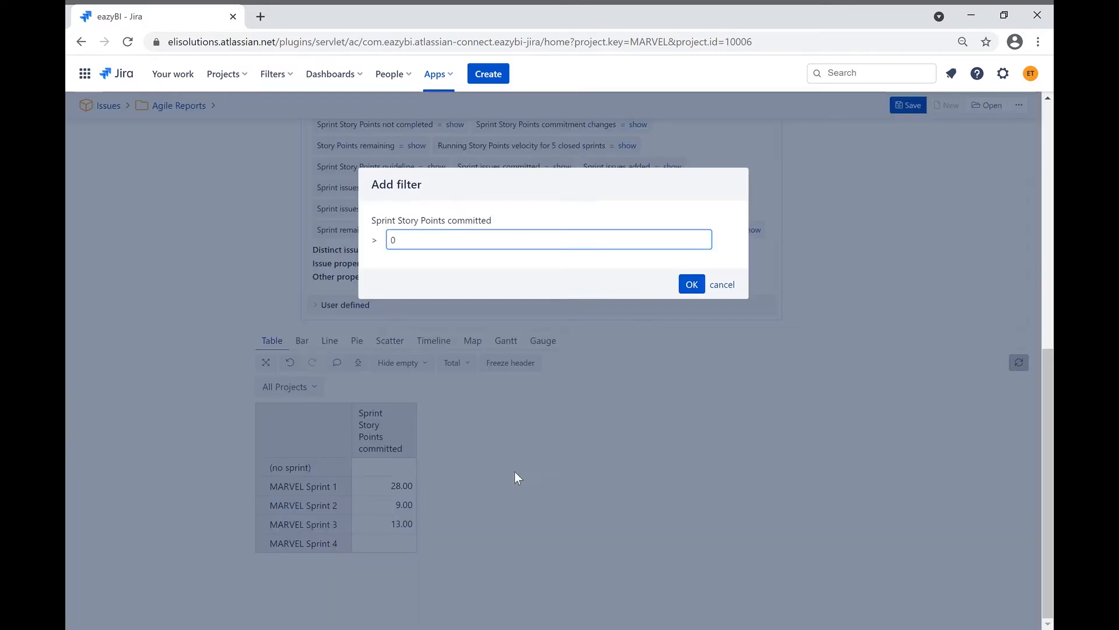
pyautogui.click(690, 285)
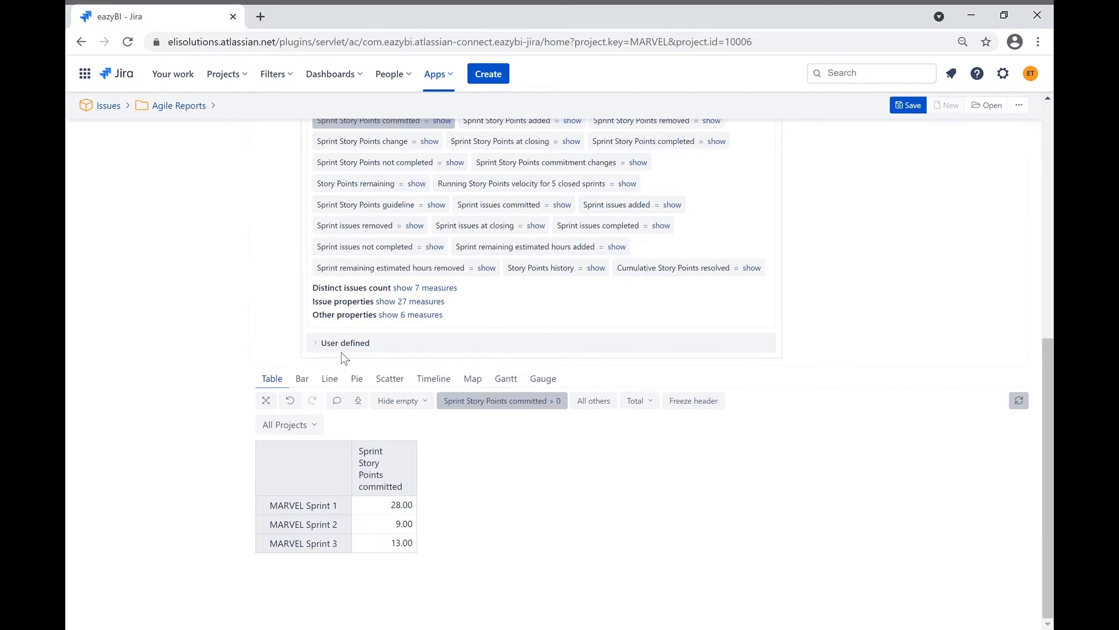
# Step: Start a new user-defined calculated measure named "Sprint Story Points Not Committed and Completed", with comments describing its sum and filter
pyautogui.click(324, 344)
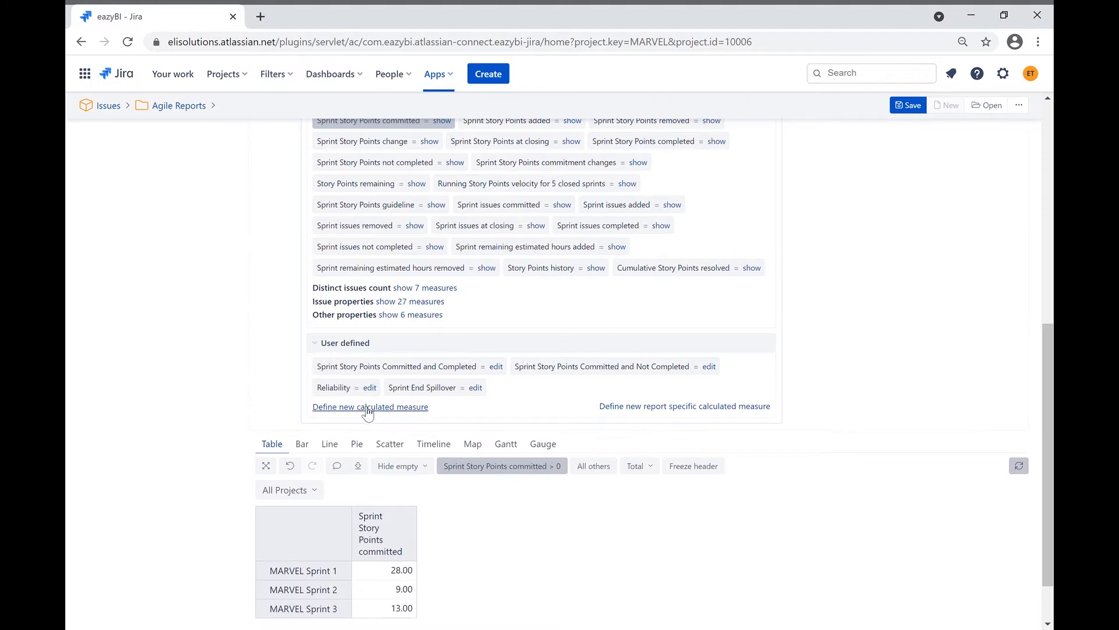
pyautogui.click(368, 408)
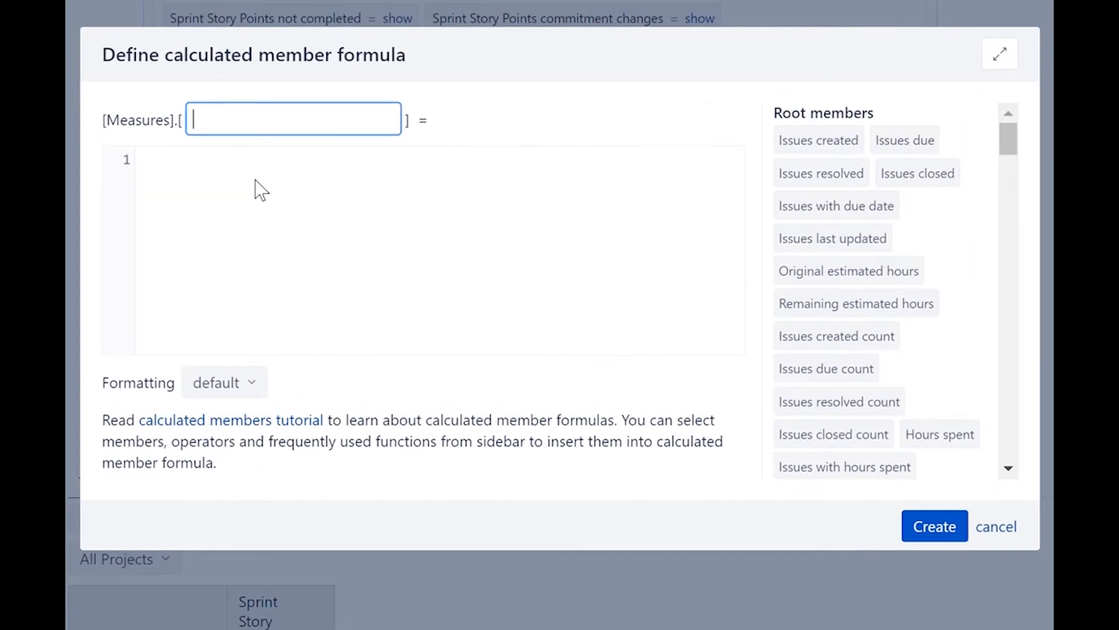
pyautogui.write('Sprint Story Points Not Committed and Completed')
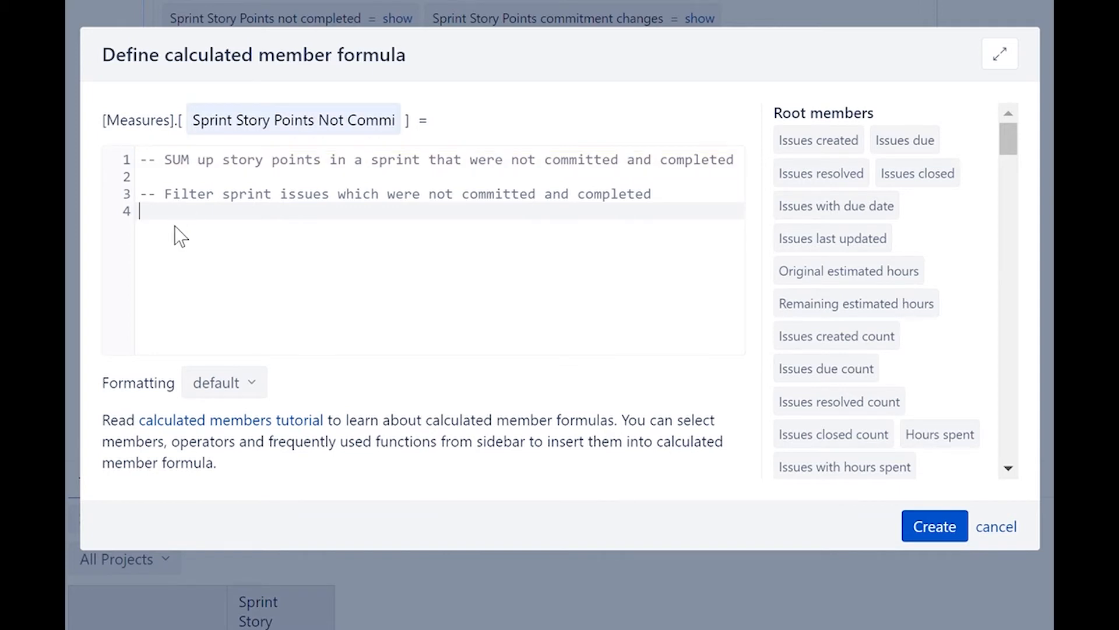
# Step: Insert a Filter function below the comments and put its logical expression on a separate line, leaving one blank line between
pyautogui.write('Fil')
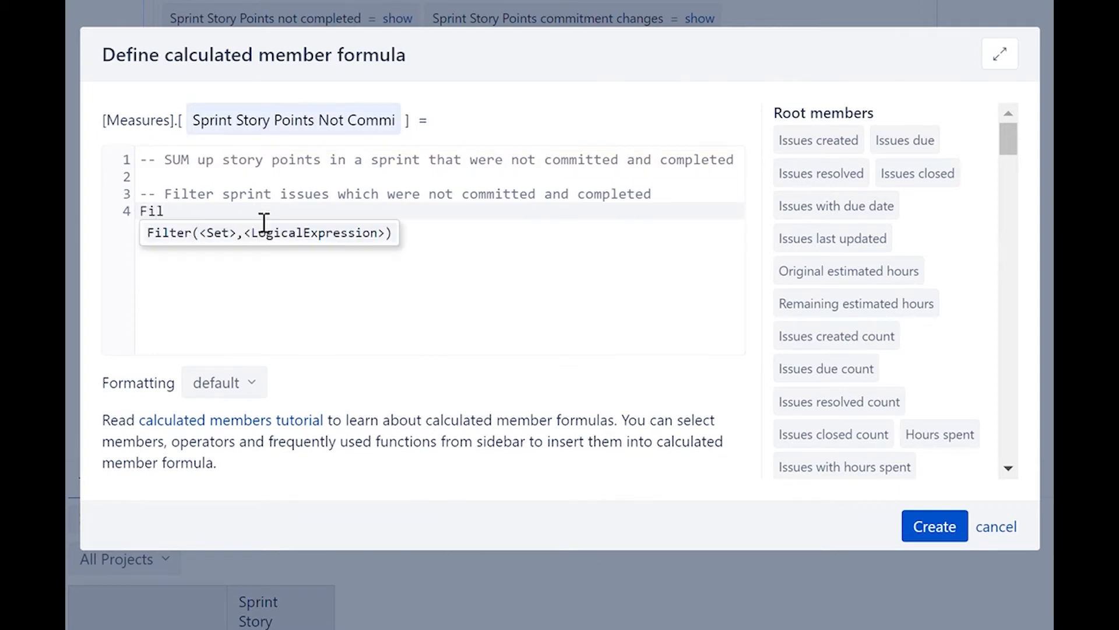
pyautogui.click(244, 231)
pyautogui.click(251, 225)
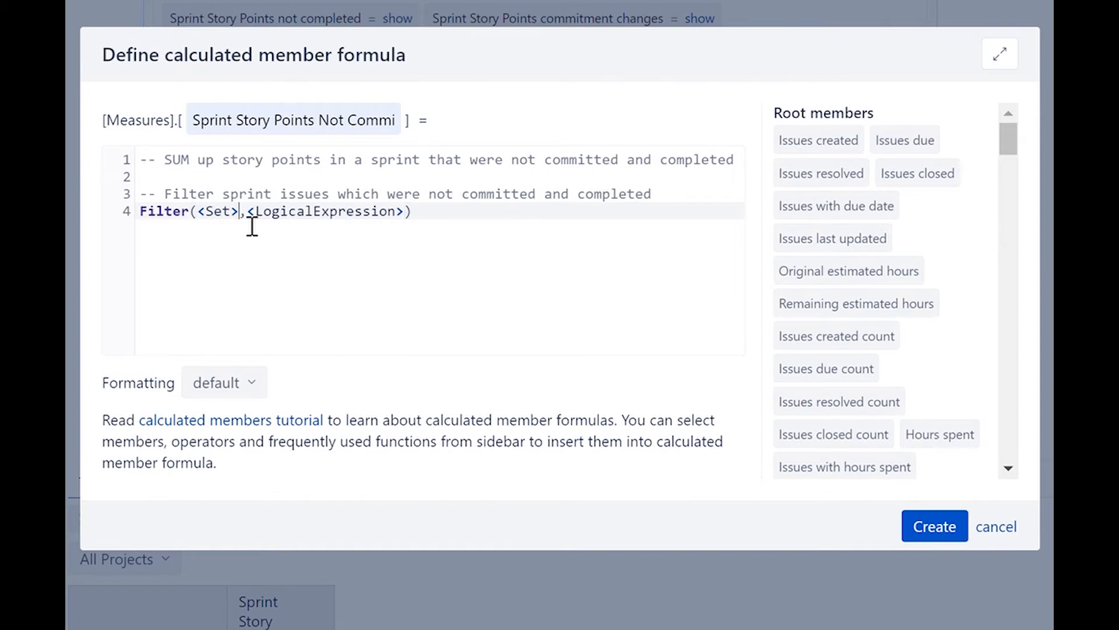
pyautogui.press('Return')
pyautogui.press('Return')
pyautogui.click(262, 220)
# Step: Replace the filter's set placeholder with a Descendants function whose member is [Issue].CurrentHierarchyMember
pyautogui.doubleClick(218, 222)
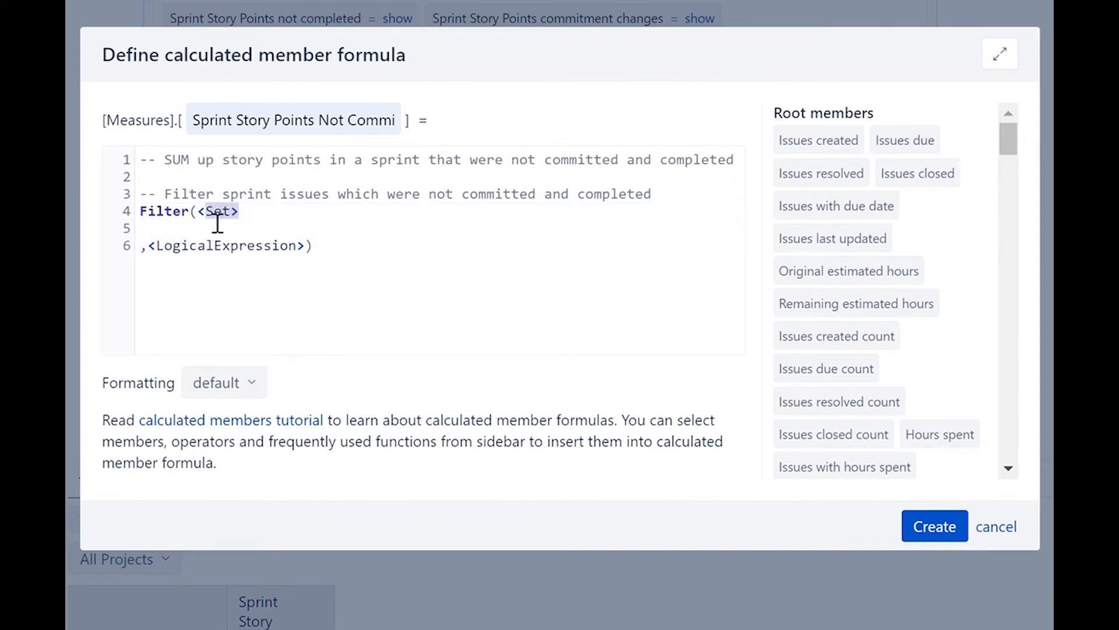
pyautogui.write('Des')
pyautogui.click(251, 233)
pyautogui.click(380, 217)
pyautogui.doubleClick(321, 213)
pyautogui.write('[')
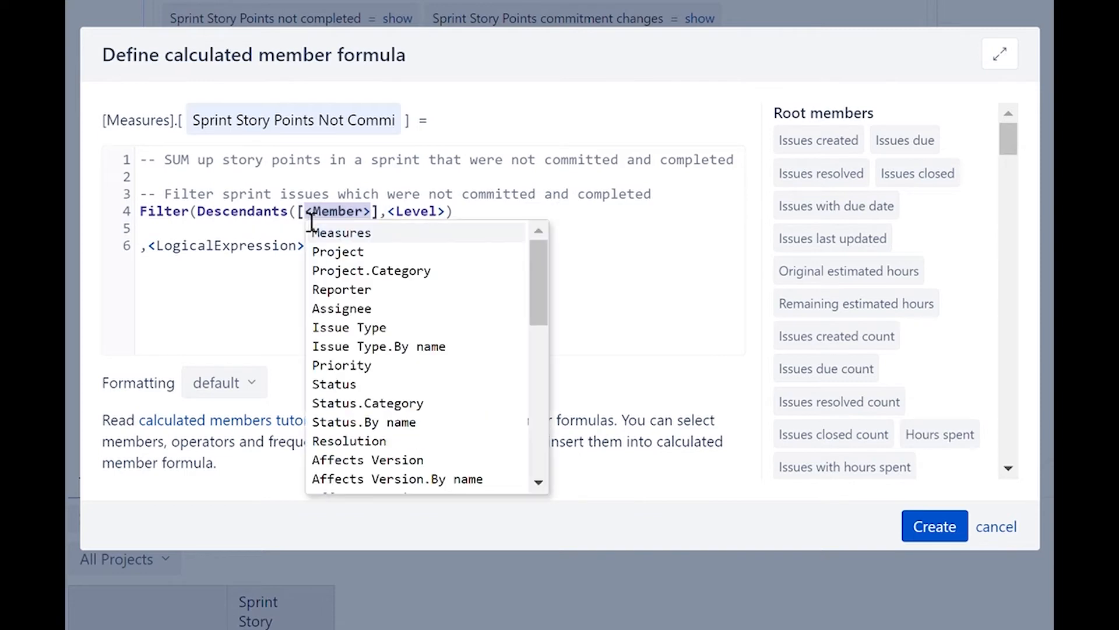
pyautogui.write('I')
pyautogui.click(356, 272)
pyautogui.write('.')
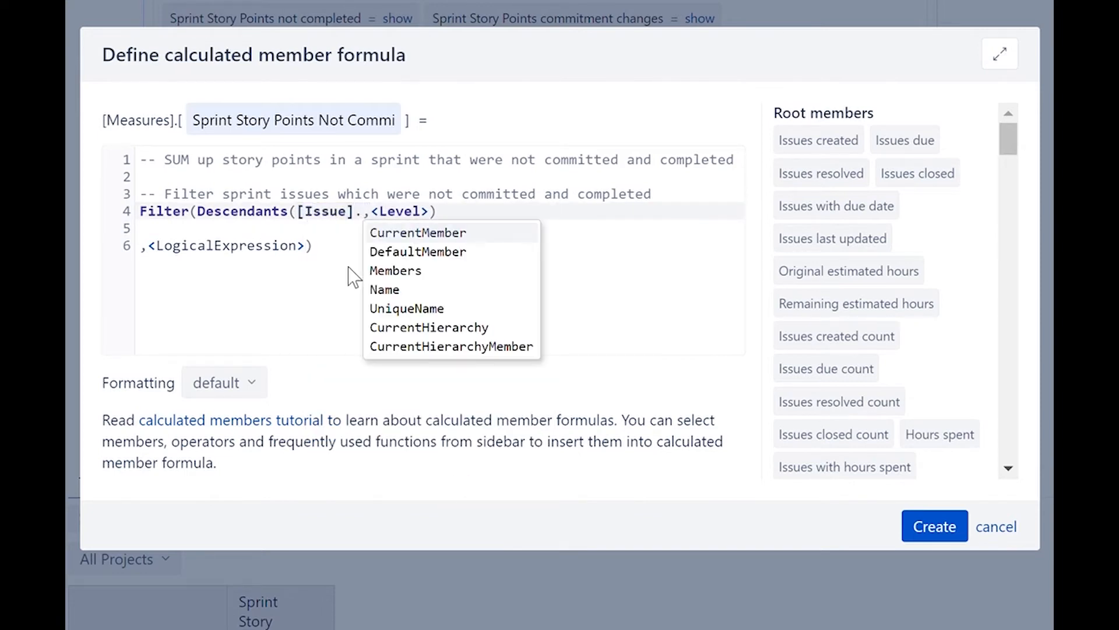
pyautogui.click(438, 348)
# Step: Set the level argument of the Descendants function to [Issue].[Issue]
pyautogui.doubleClick(575, 217)
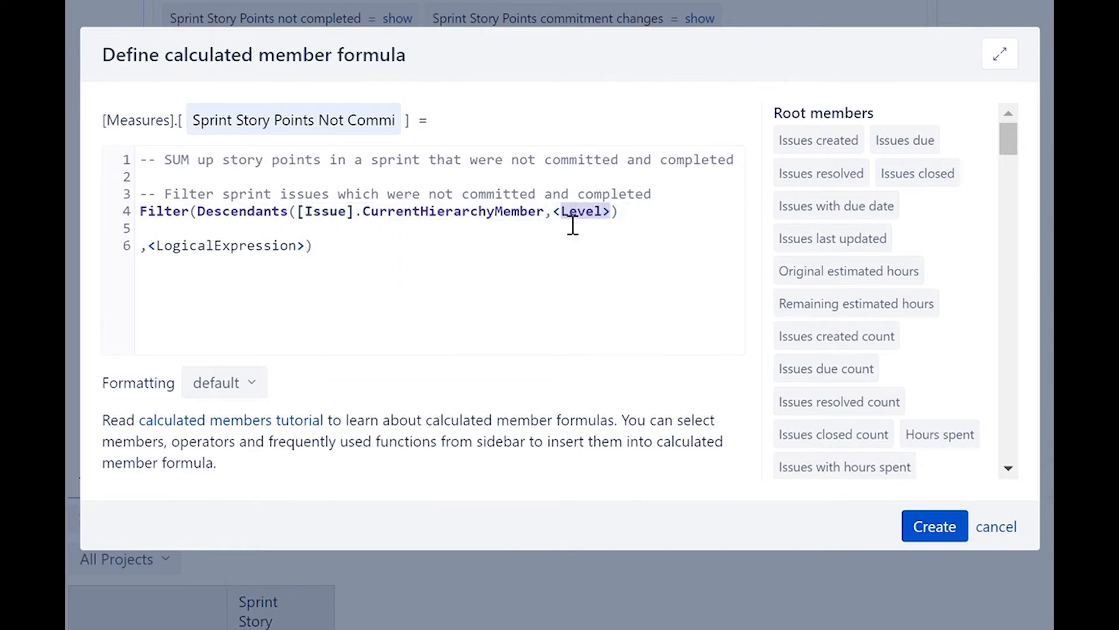
pyautogui.write('[I')
pyautogui.click(594, 272)
pyautogui.write('.[')
pyautogui.click(678, 252)
pyautogui.click(524, 298)
# Step: Replace the filter's logical expression placeholder with [Measures].[Sprint Story Points commitment changes] > 0 AND, followed by a new line
pyautogui.moveTo(306, 252); pyautogui.dragTo(163, 260)
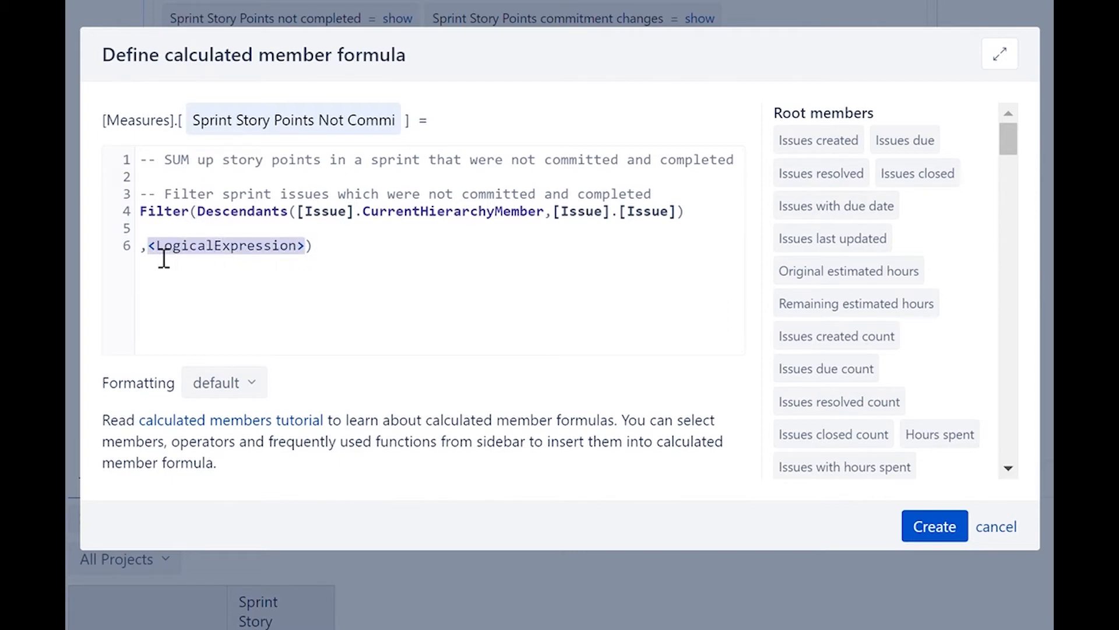
pyautogui.press('BackSpace')
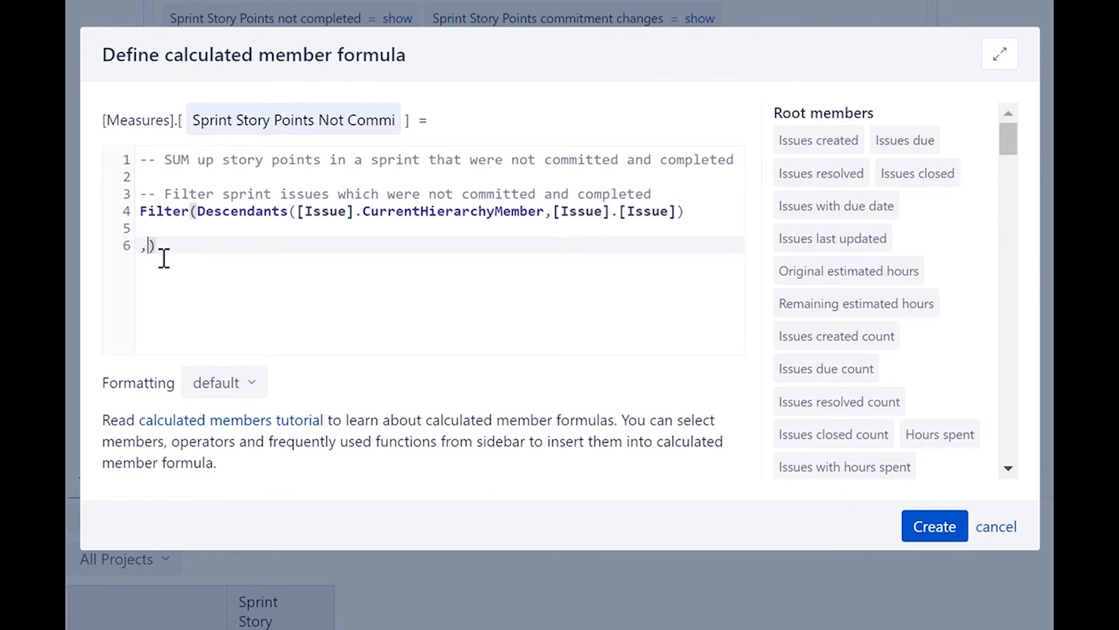
pyautogui.write('[')
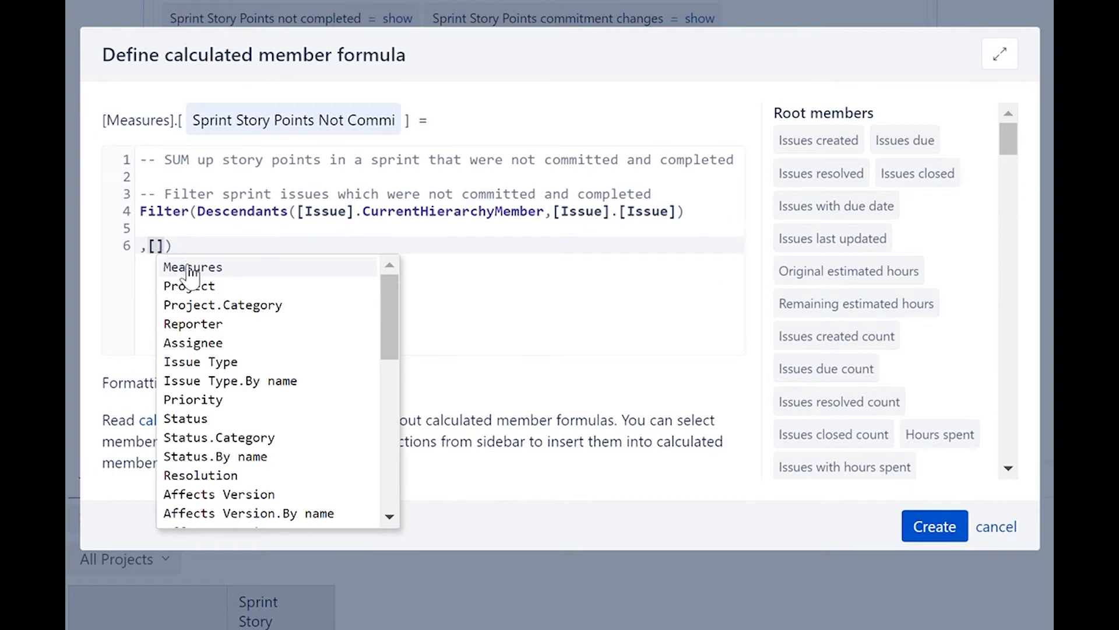
pyautogui.click(193, 268)
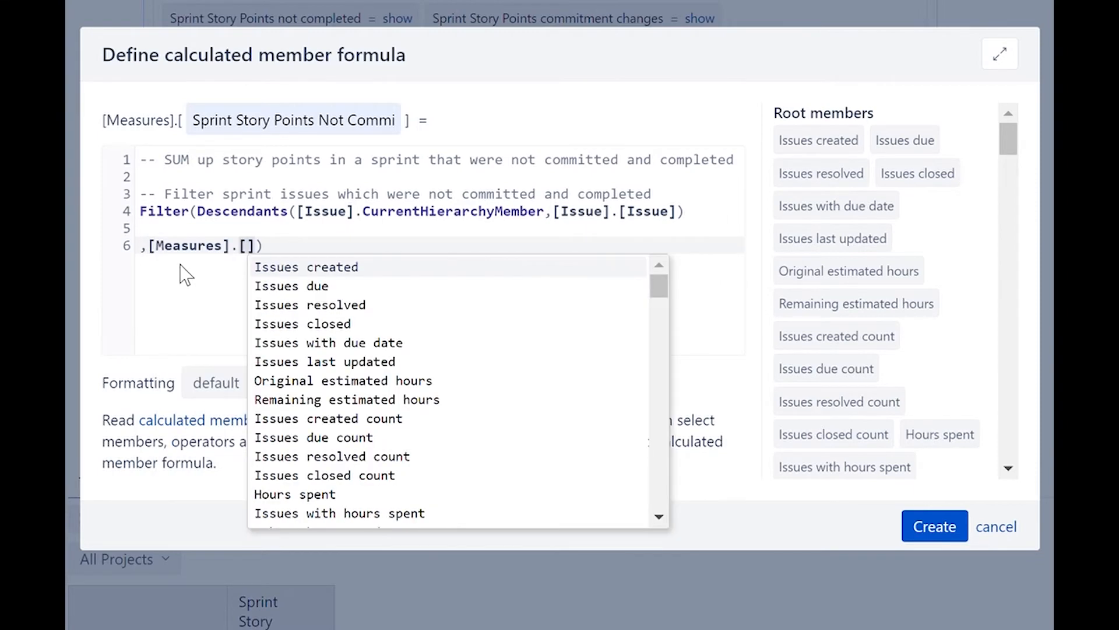
pyautogui.write('Sprint Story')
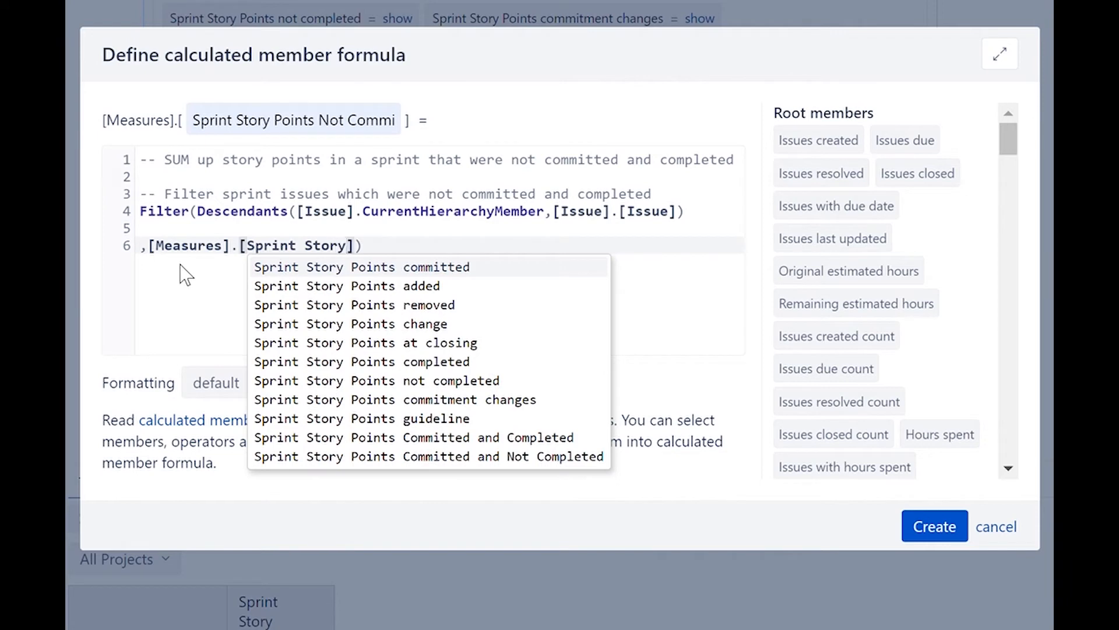
pyautogui.click(332, 398)
pyautogui.write('> 0')
pyautogui.write(' AND')
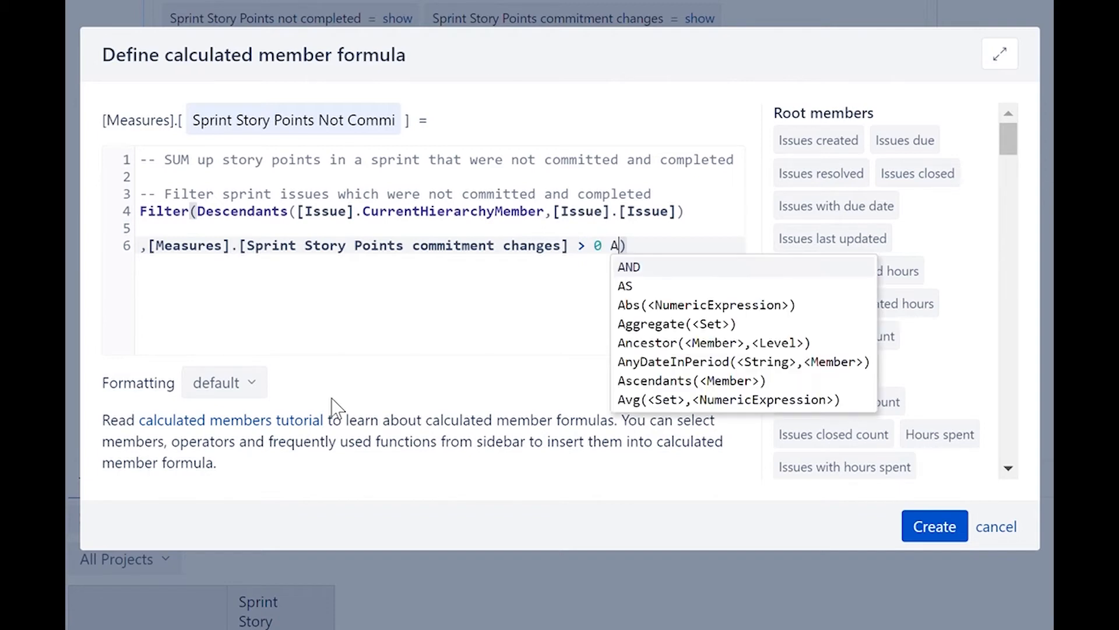
pyautogui.press('Return')
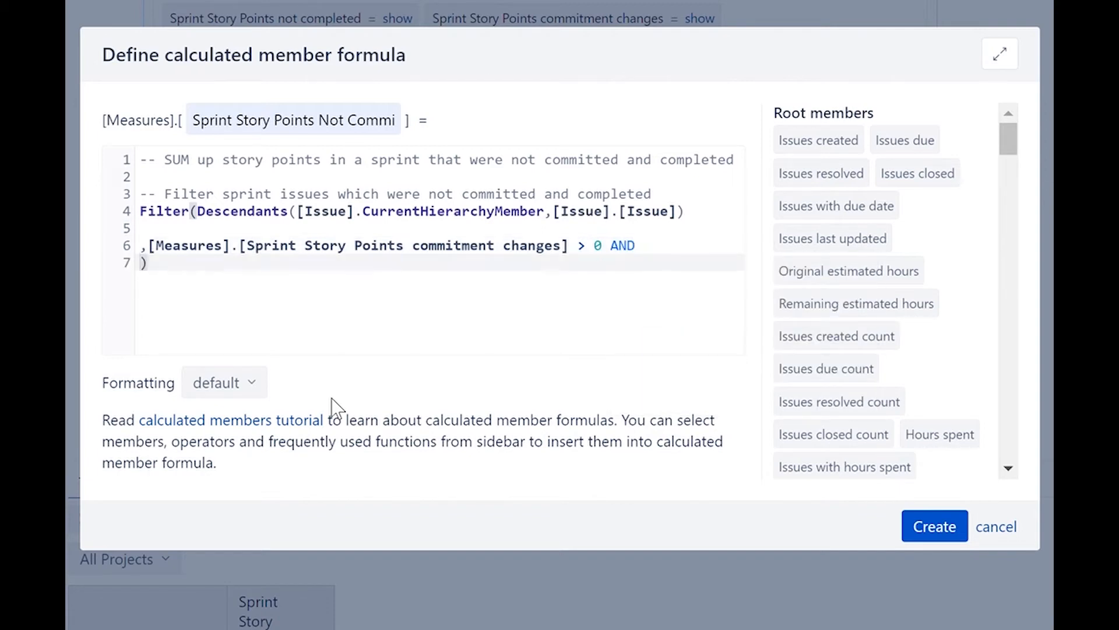
# Step: Add the second filter condition [Measures].[Sprint Story Points completed] > 0
pyautogui.write('[')
pyautogui.press('Return')
pyautogui.write('.[')
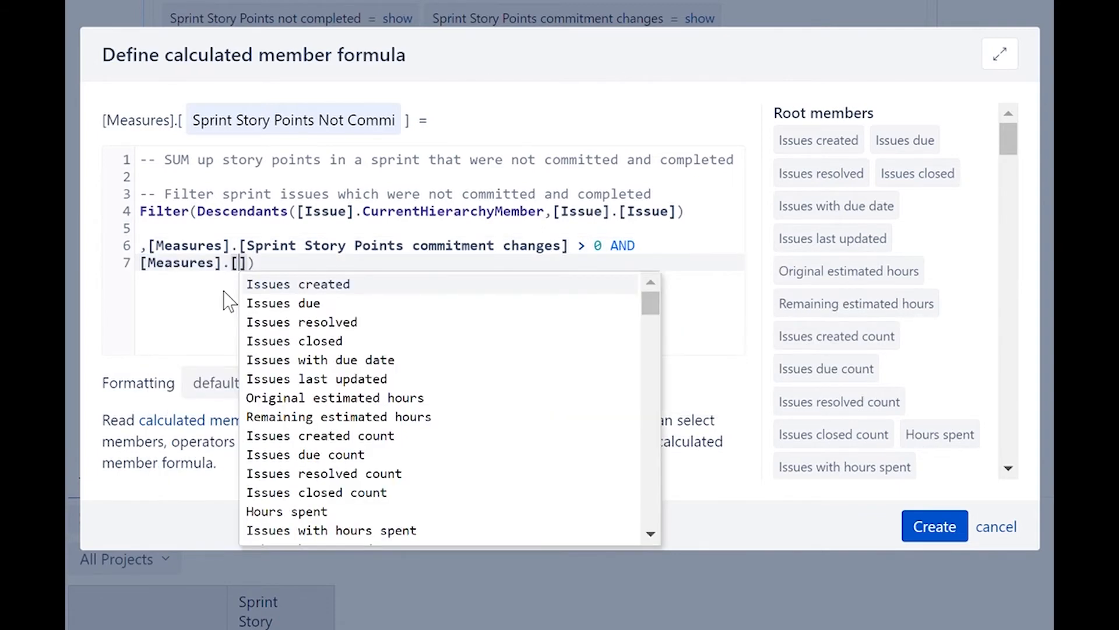
pyautogui.write('Sprint Story')
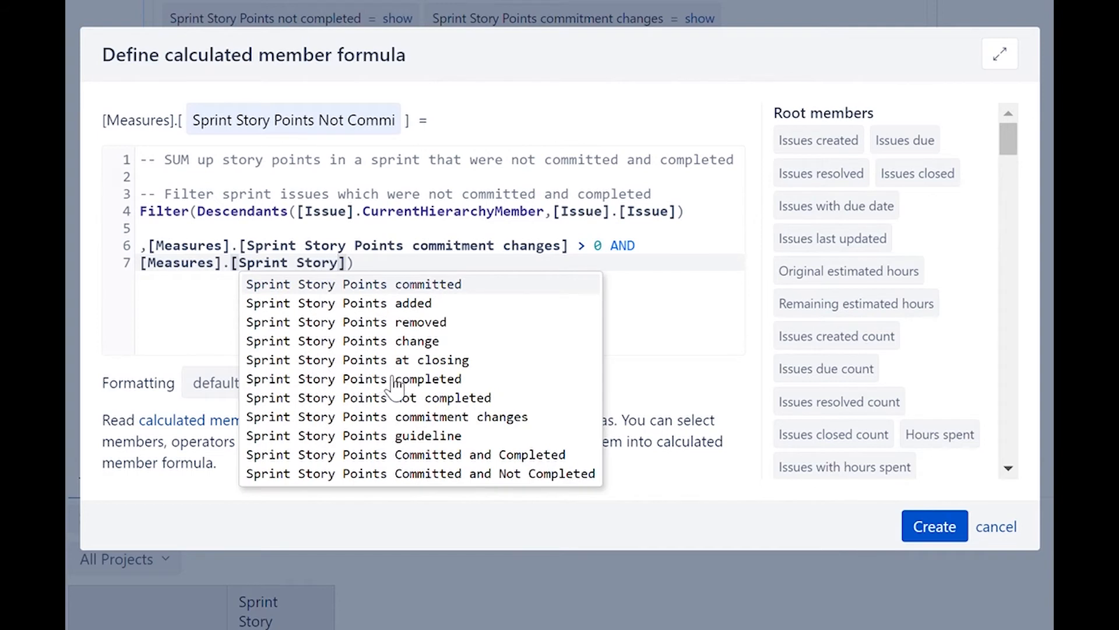
pyautogui.click(390, 380)
pyautogui.write('> 0')
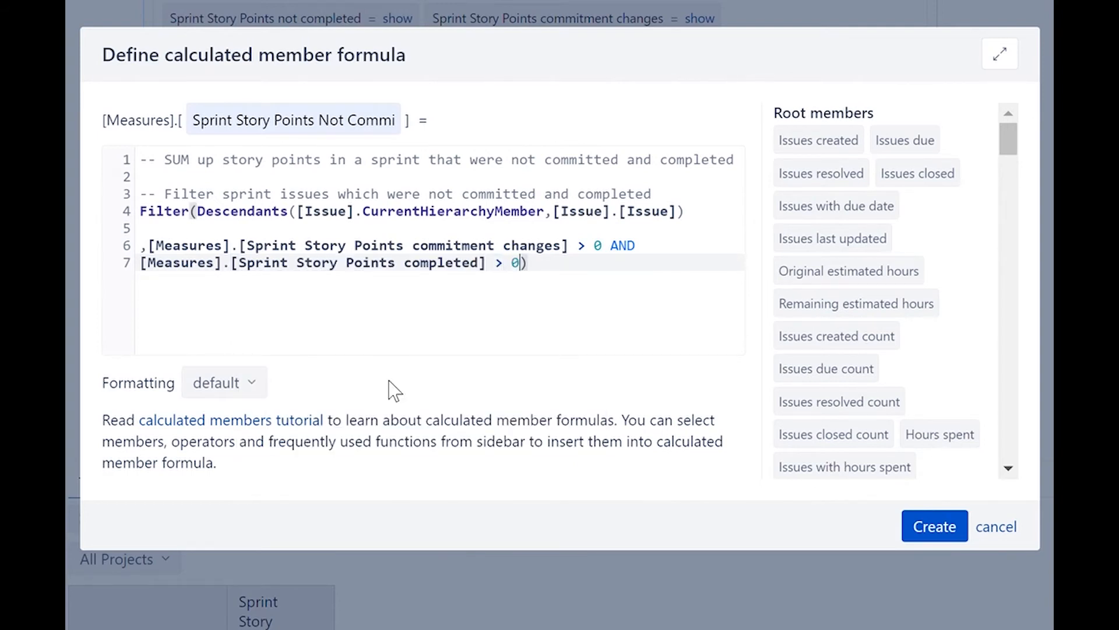
# Step: Indent the whole Filter expression one level in the formula
pyautogui.click(511, 321)
pyautogui.moveTo(563, 276); pyautogui.dragTo(143, 211)
pyautogui.press('Tab')
pyautogui.click(219, 307)
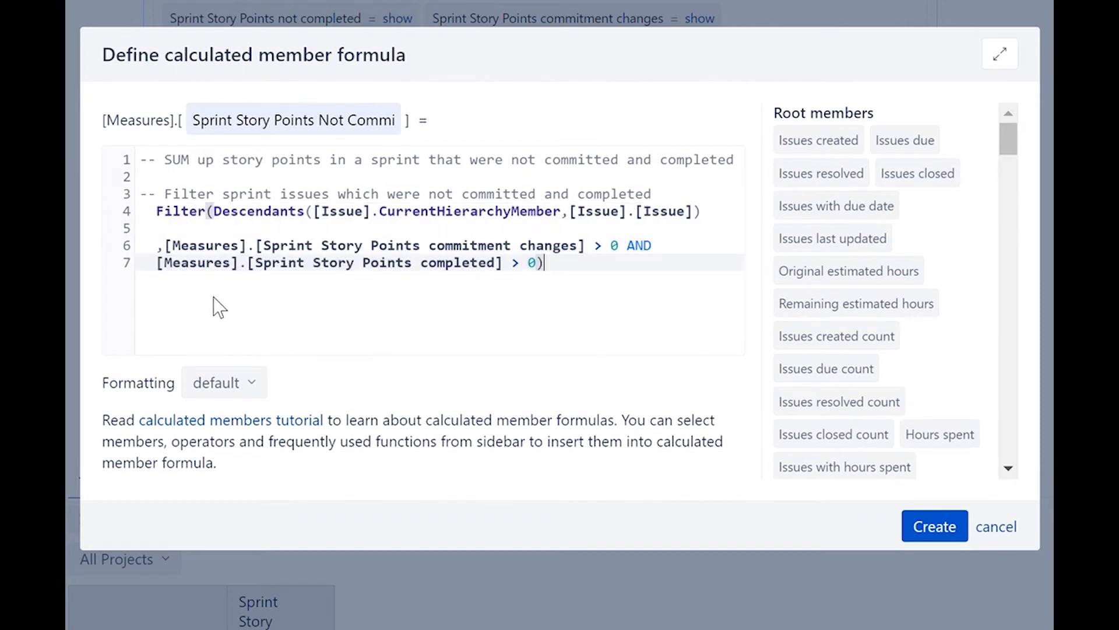
# Step: Insert an opening Sum( above the filter comment without its placeholder arguments, and go to the end of the Filter expression
pyautogui.click(178, 182)
pyautogui.write('SUM')
pyautogui.press('Return')
pyautogui.moveTo(447, 186); pyautogui.dragTo(188, 187)
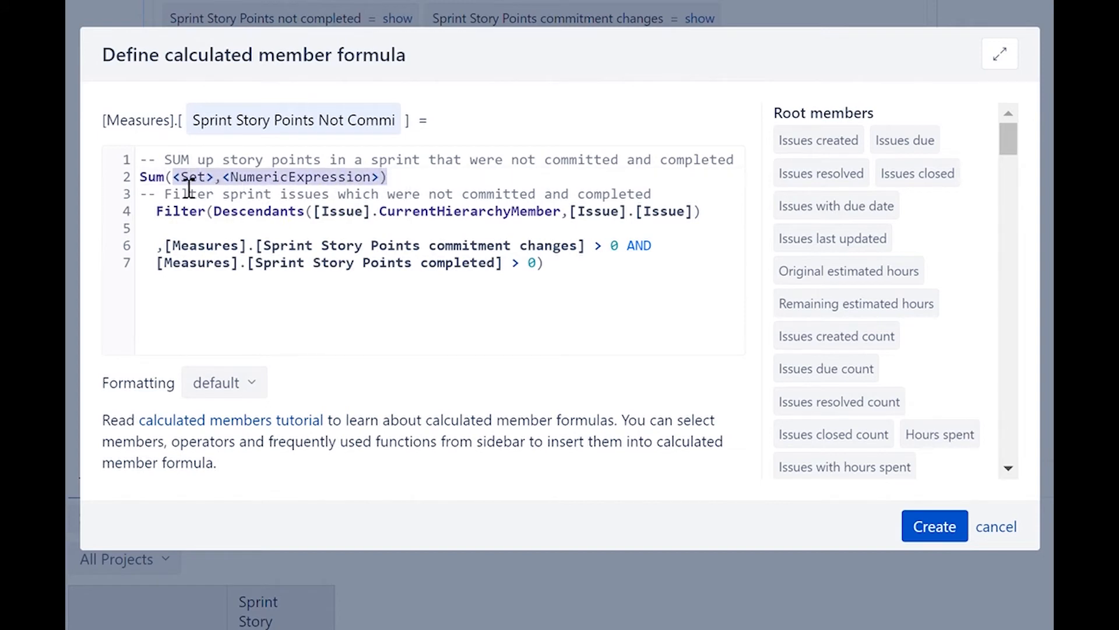
pyautogui.press('BackSpace')
pyautogui.click(174, 317)
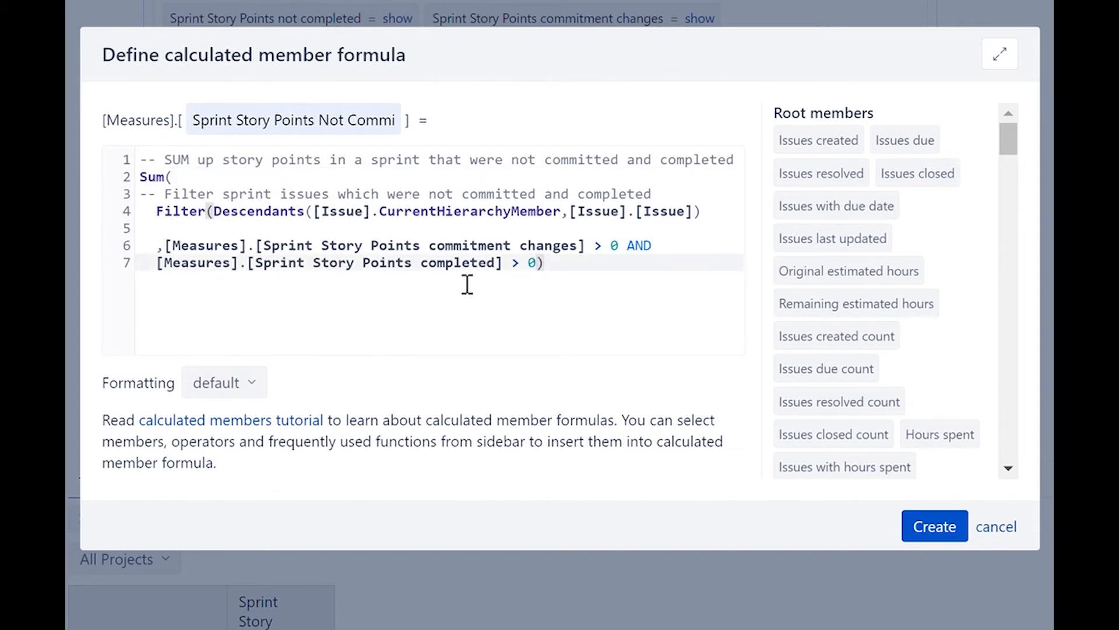
# Step: Append a comma after the Filter expression's closing parenthesis and start a new line below it
pyautogui.click(575, 252)
pyautogui.click(571, 269)
pyautogui.press('Return')
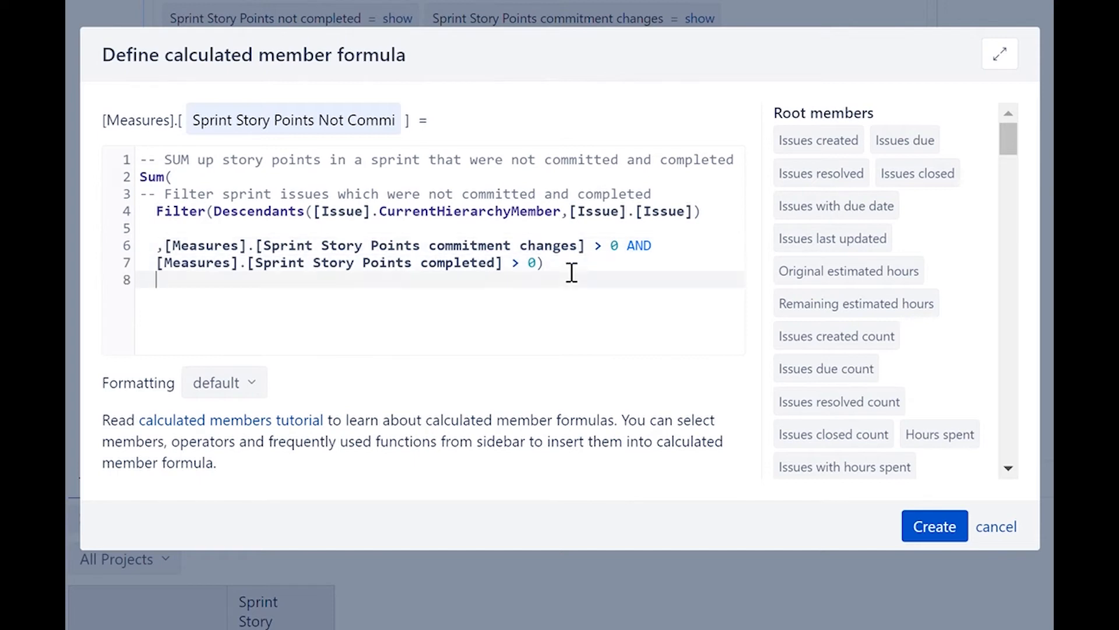
pyautogui.press('Up')
pyautogui.press('End')
pyautogui.write(',')
pyautogui.press('Return')
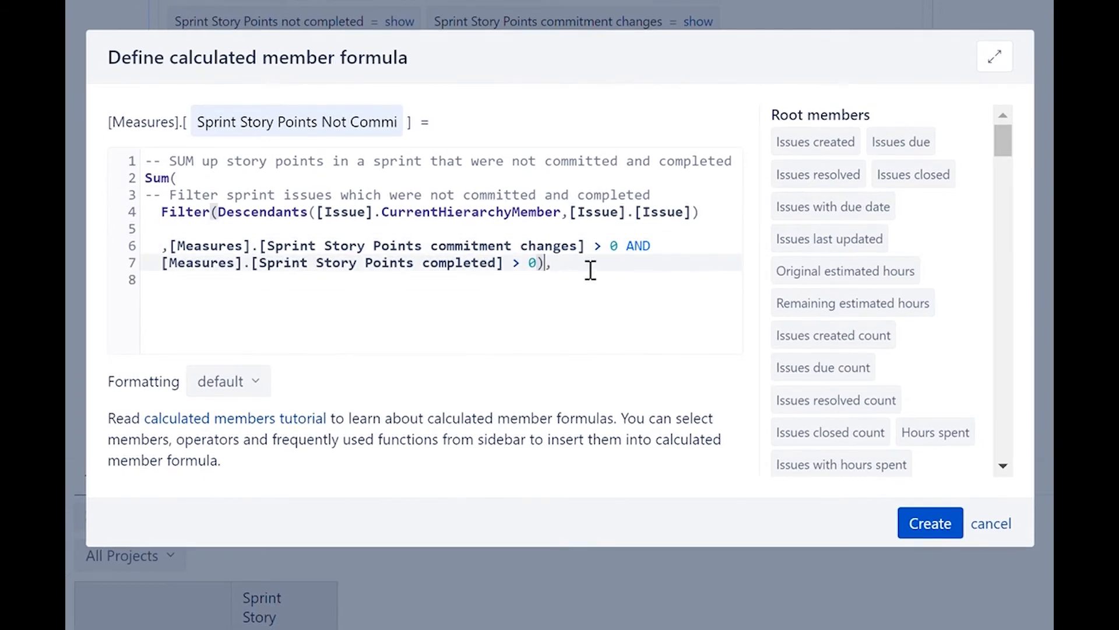
# Step: Add [Measures].[Sprint Story Points completed] as the Sum's value argument and close the function with a parenthesis on its own line
pyautogui.press('Return')
pyautogui.write('[')
pyautogui.click(261, 316)
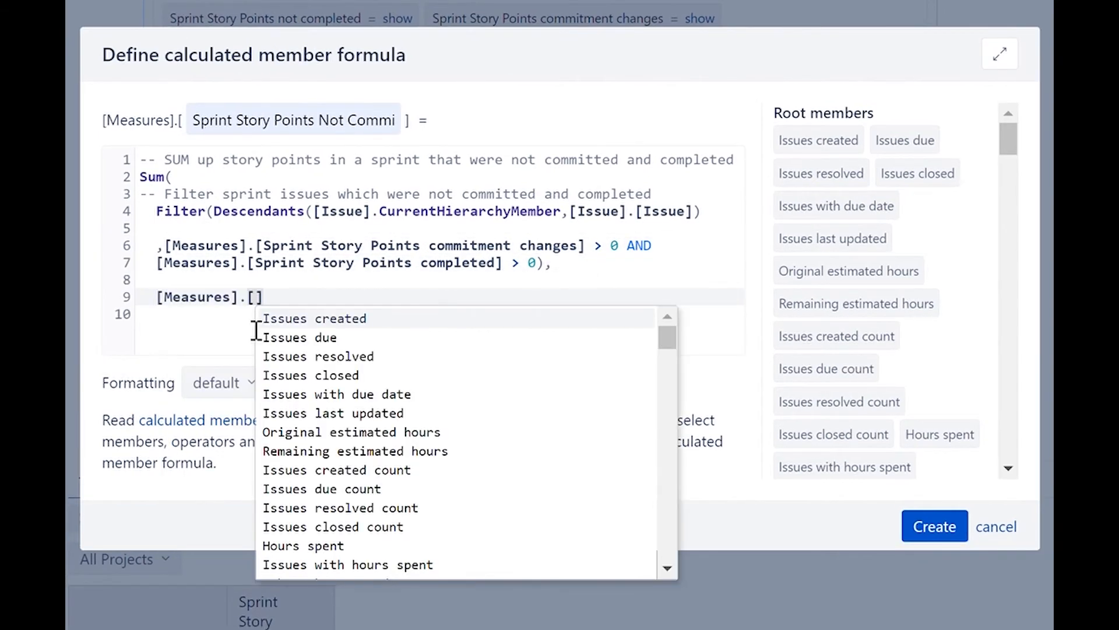
pyautogui.write('Sprint Story')
pyautogui.click(362, 421)
pyautogui.press('Return')
pyautogui.write(')')
pyautogui.click(613, 303)
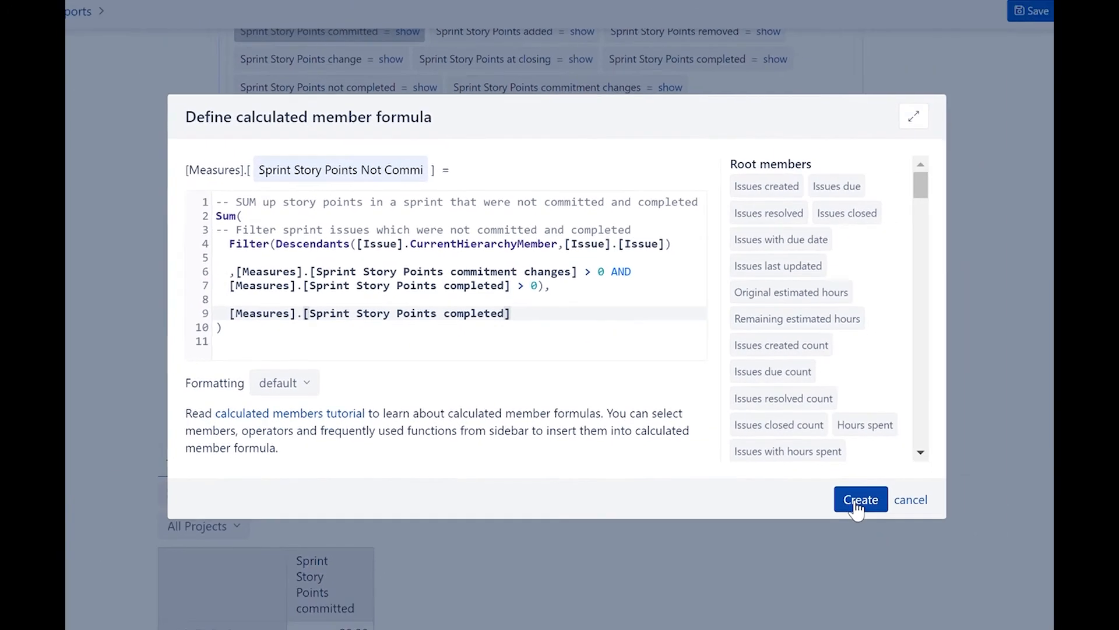
# Step: Create the Sprint Story Points Not Committed and Completed measure and show it in the table instead of Sprint Story Points committed
pyautogui.click(935, 526)
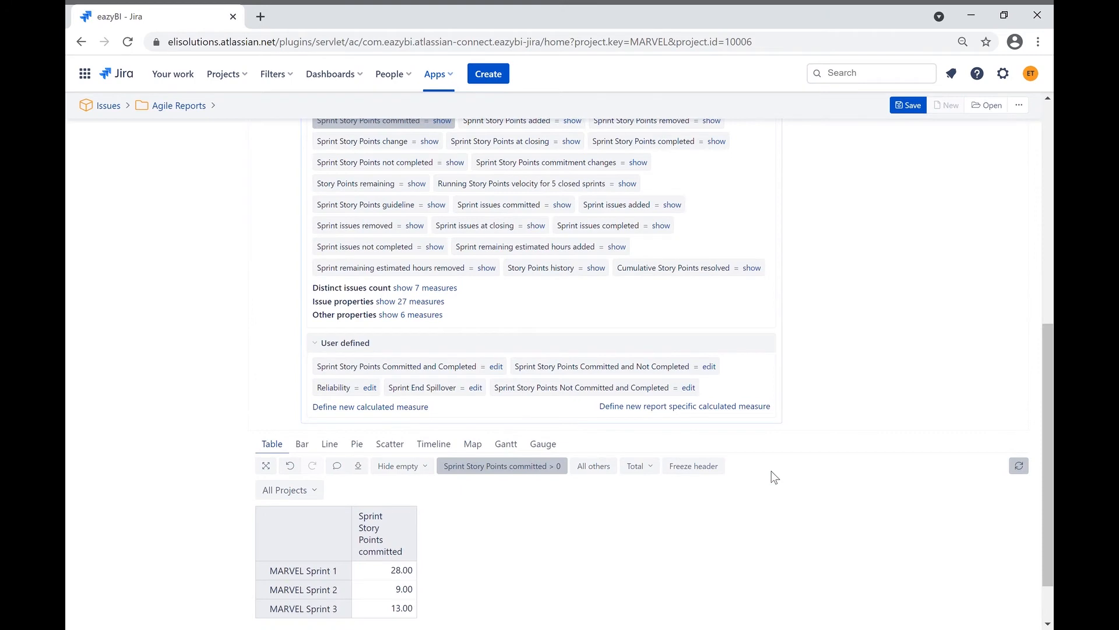
pyautogui.click(588, 392)
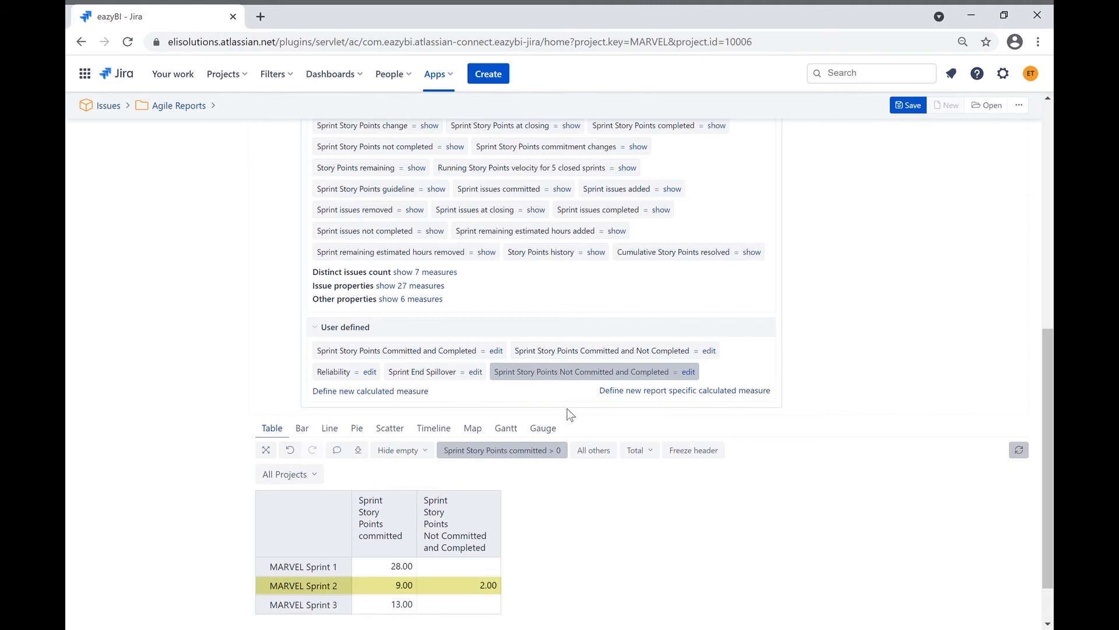
pyautogui.scroll(-1, 571, 414)
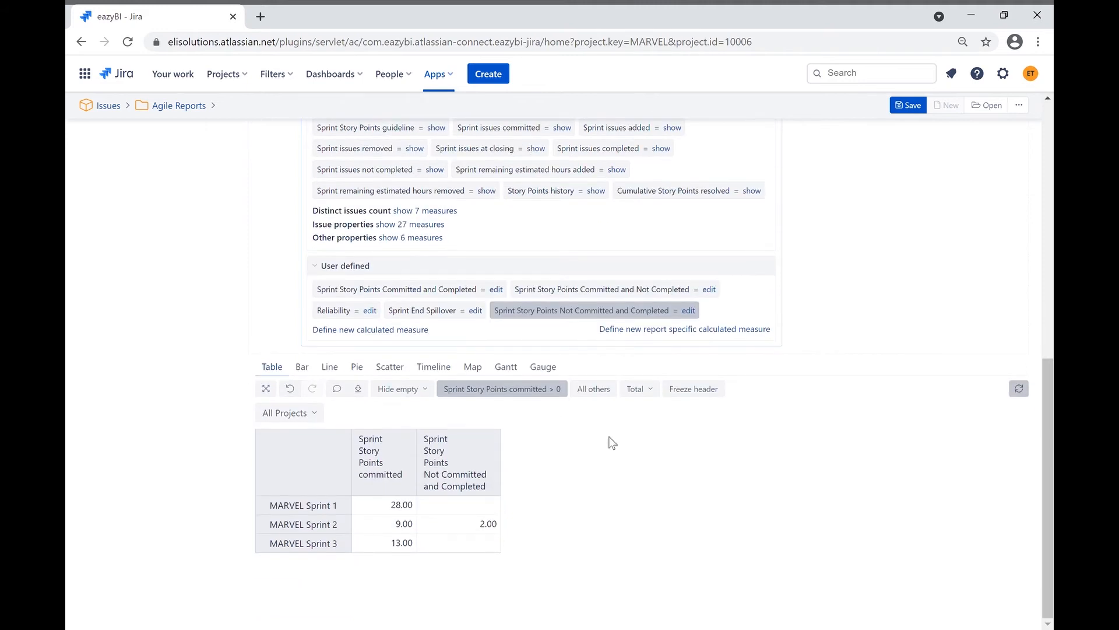
pyautogui.click(400, 465)
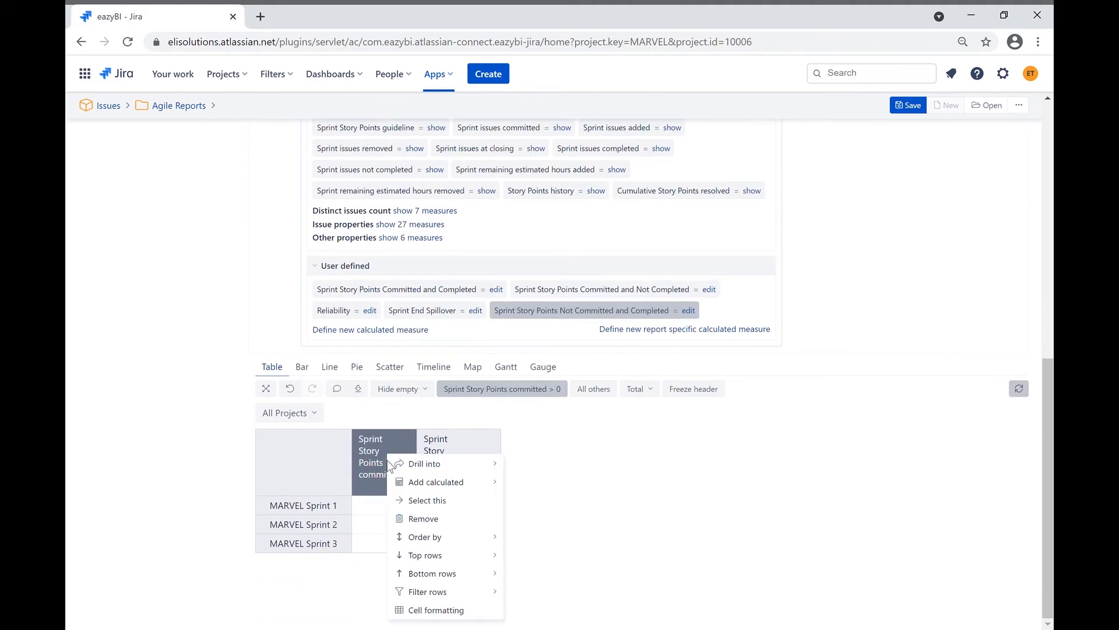
pyautogui.click(432, 520)
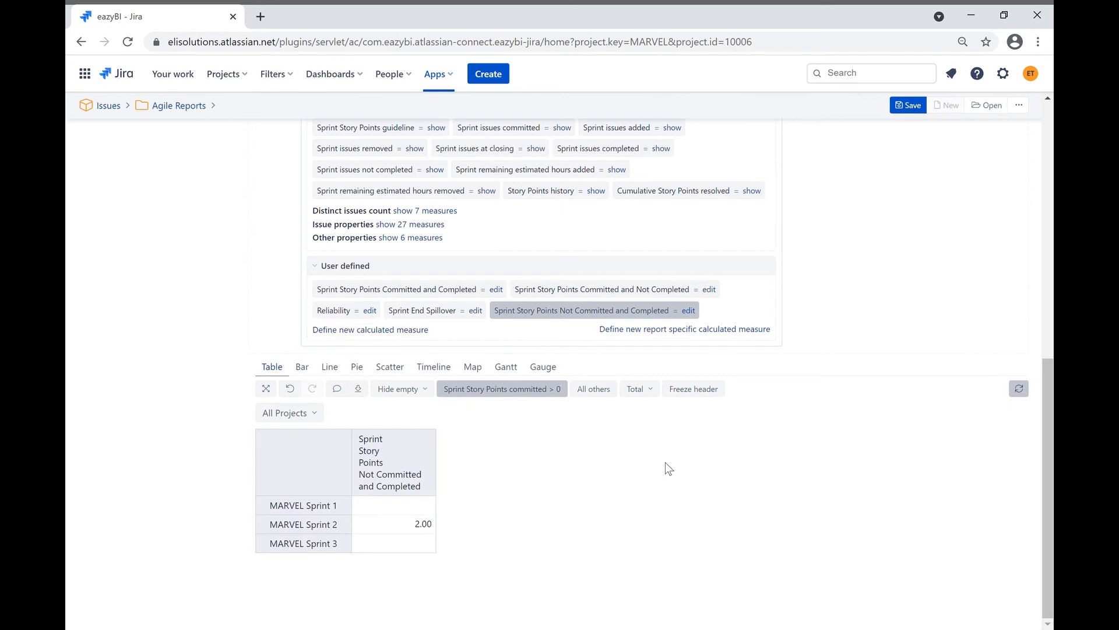
# Step: Start a new calculated measure named Additional Delivery
pyautogui.click(324, 330)
pyautogui.write('Additional Delivery')
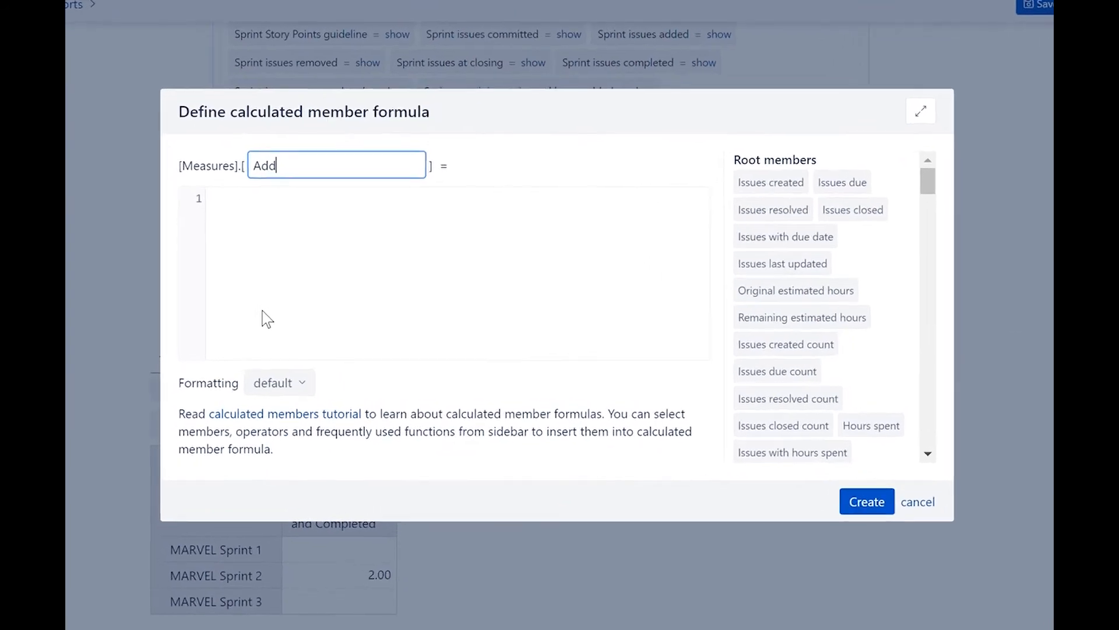
pyautogui.click(373, 218)
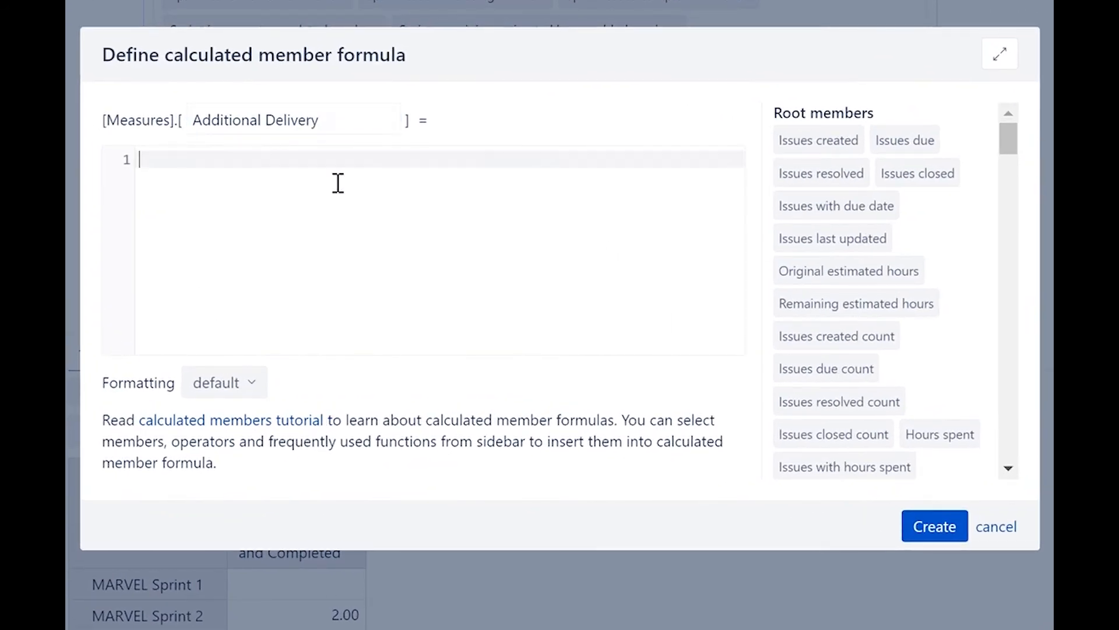
# Step: Enter the formula [Measures].[Sprint Story Points Not Committed and Completed]/ [Measures].[Sprint Story Points committed], with the divisor on a second line
pyautogui.write('[Measures].[Sprint Story Points')
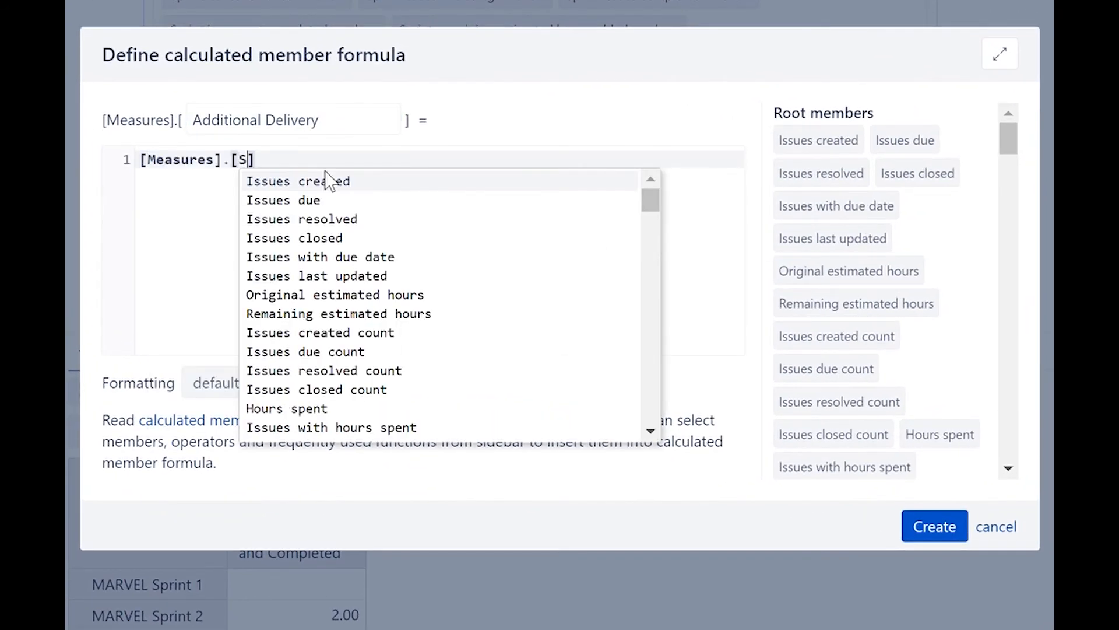
pyautogui.click(392, 389)
pyautogui.write('/')
pyautogui.press('Return')
pyautogui.write('[Measures].[Sprint Story')
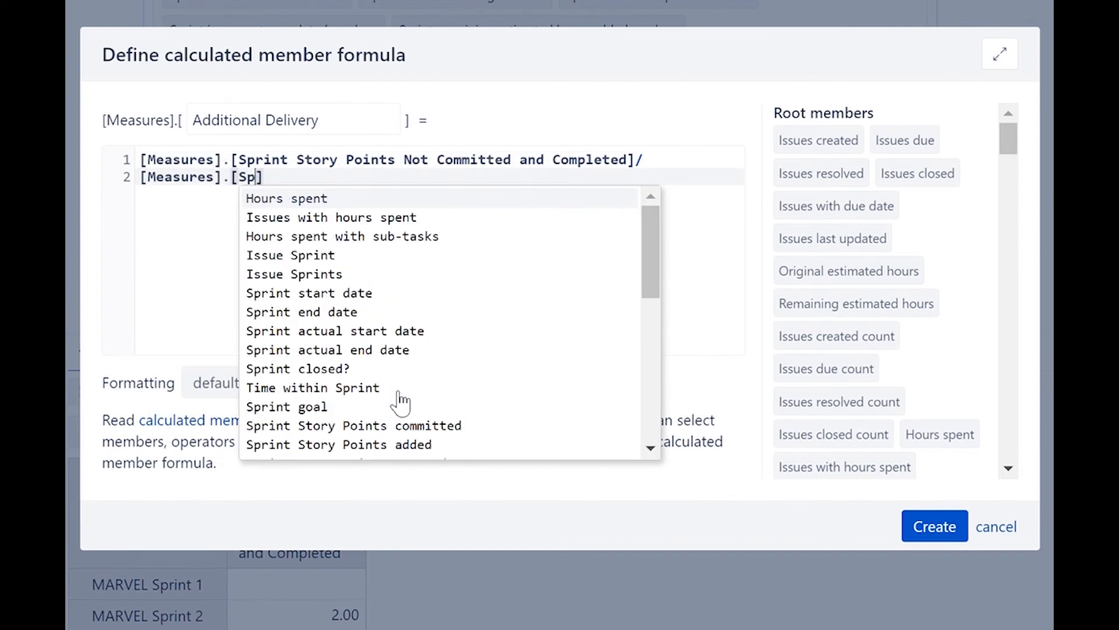
pyautogui.click(513, 200)
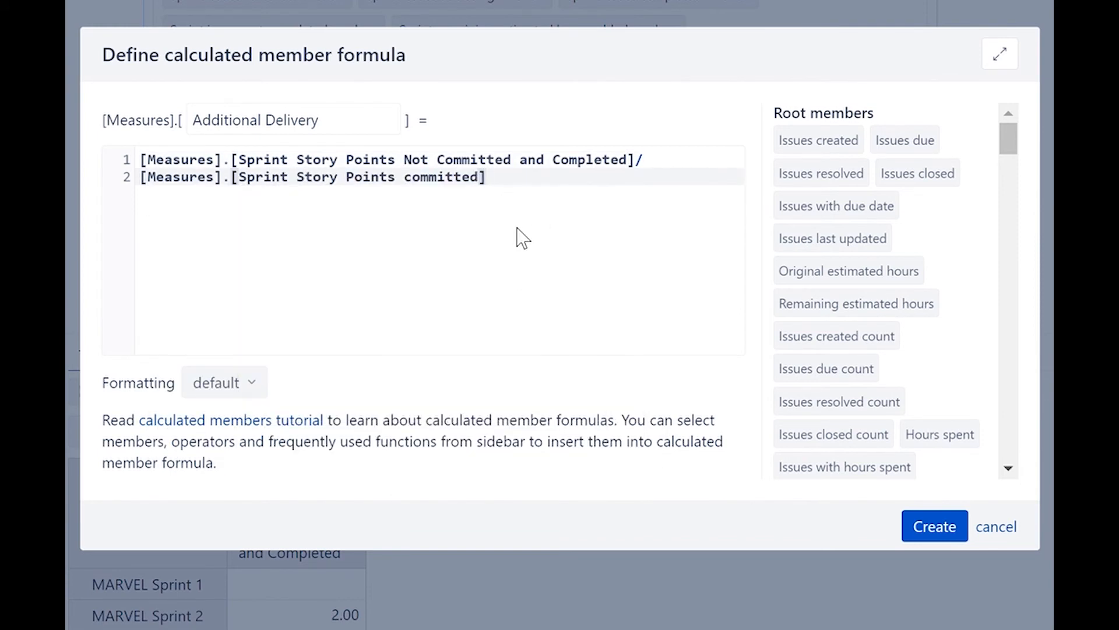
# Step: Format the measure as ##% Integer percentage and create it
pyautogui.click(256, 383)
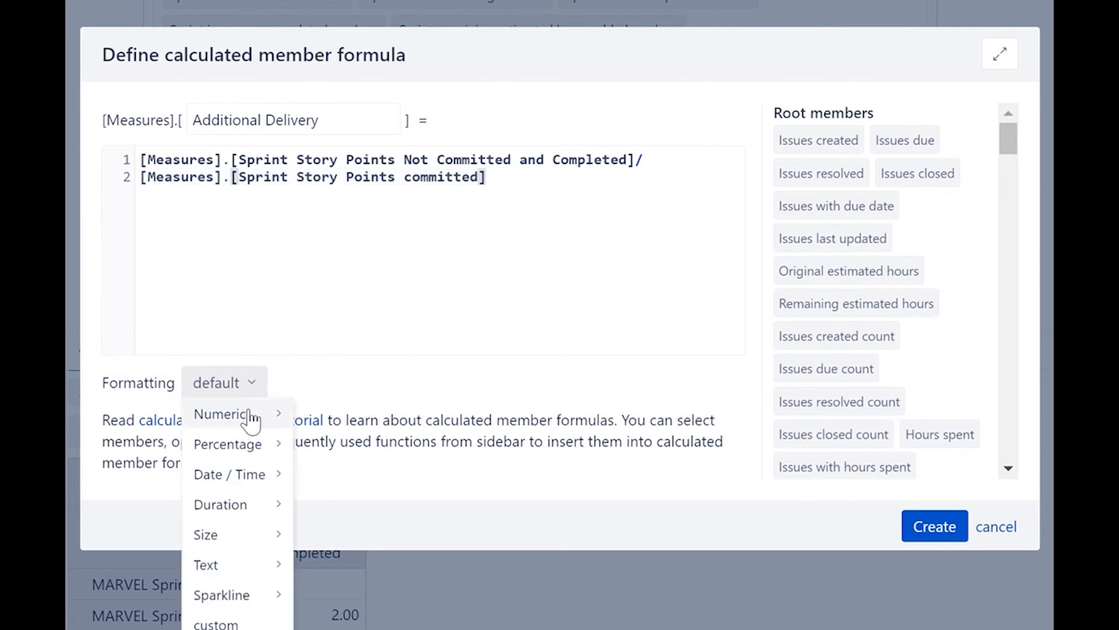
pyautogui.moveTo(250, 450)
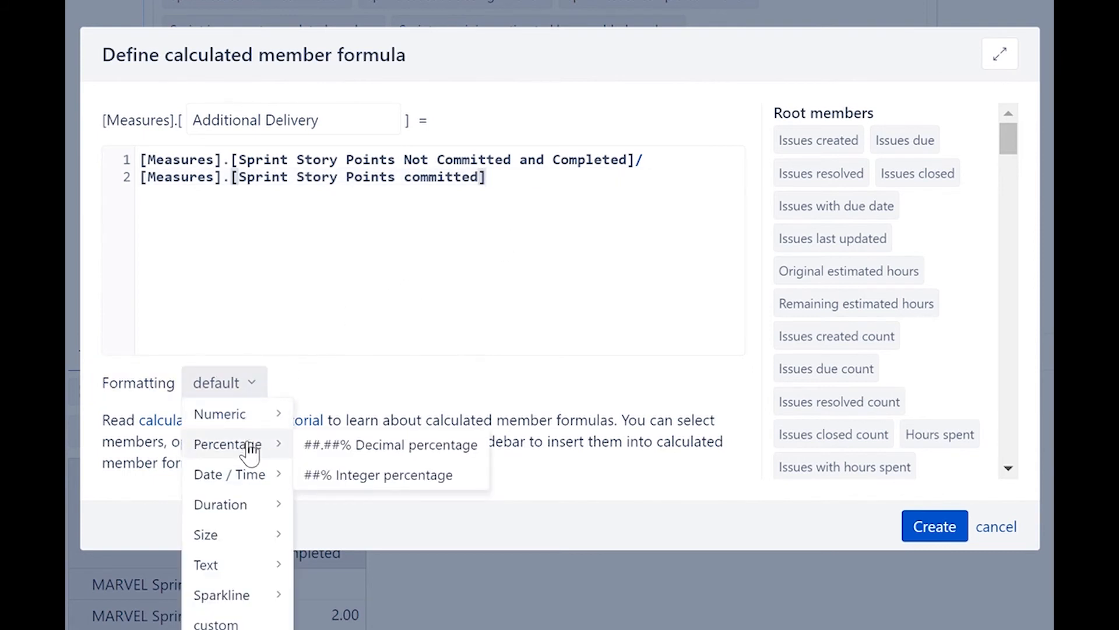
pyautogui.click(330, 476)
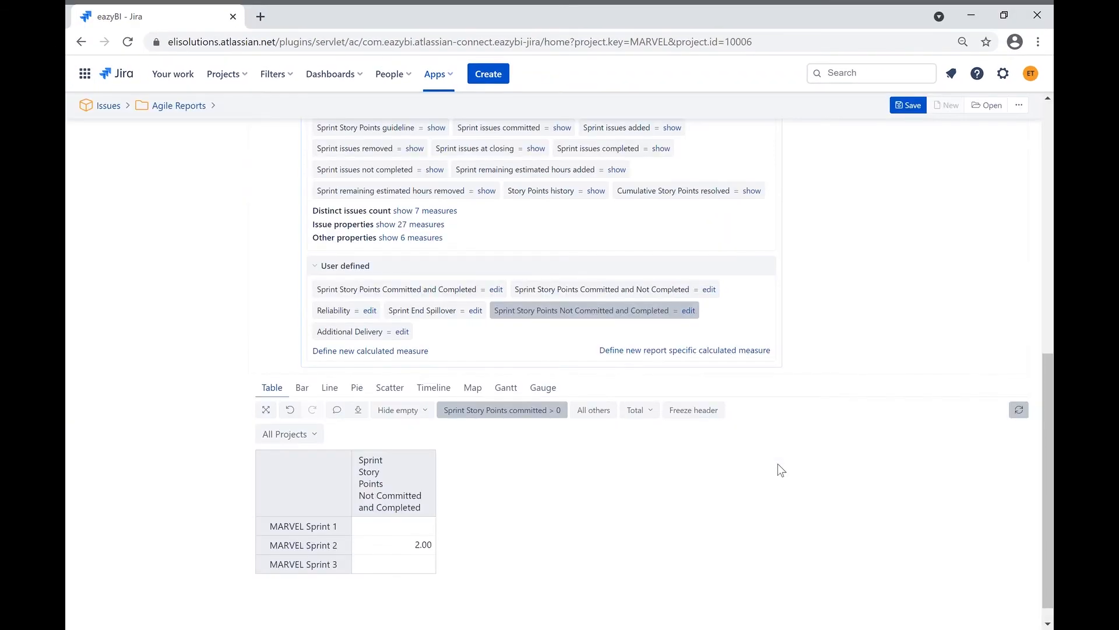
# Step: Add Additional Delivery to the table and remove the Sprint Story Points Not Committed and Completed column
pyautogui.click(367, 335)
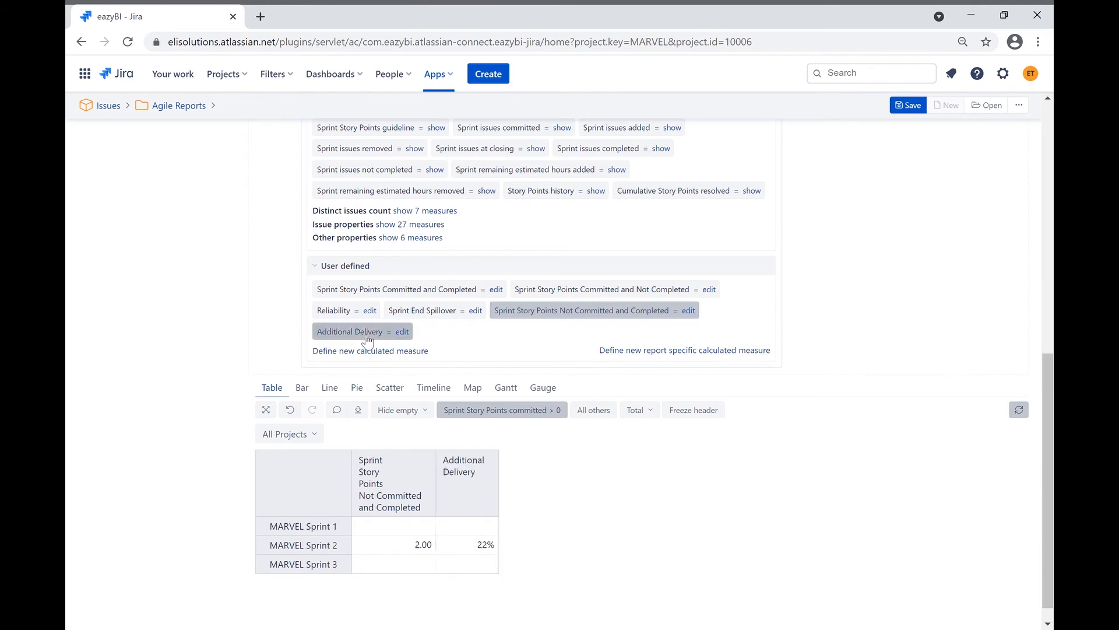
pyautogui.click(385, 467)
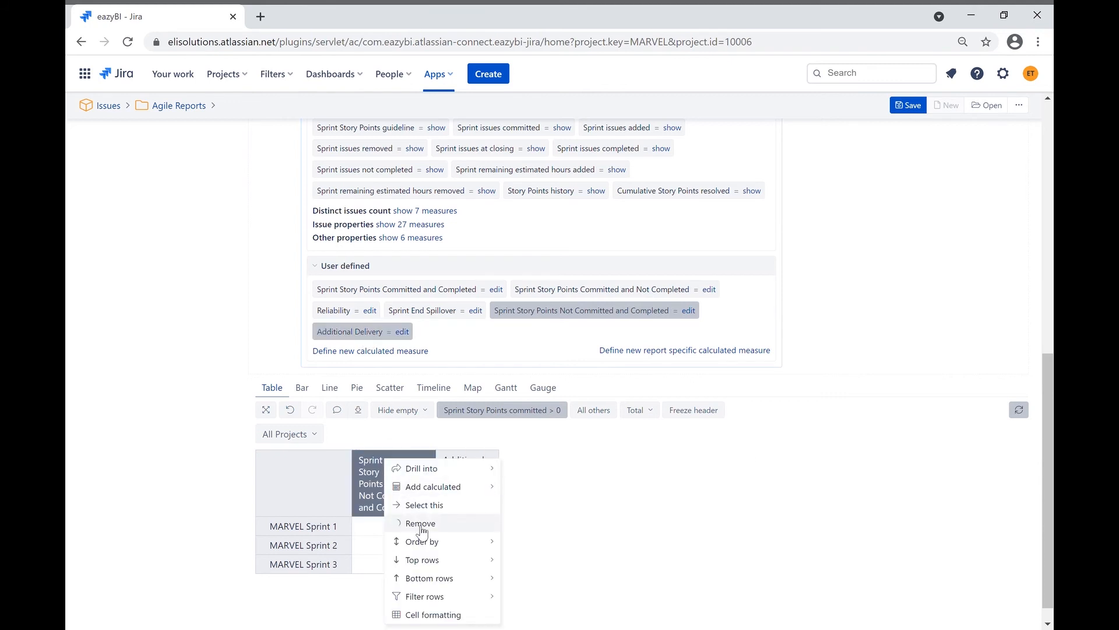
pyautogui.click(429, 524)
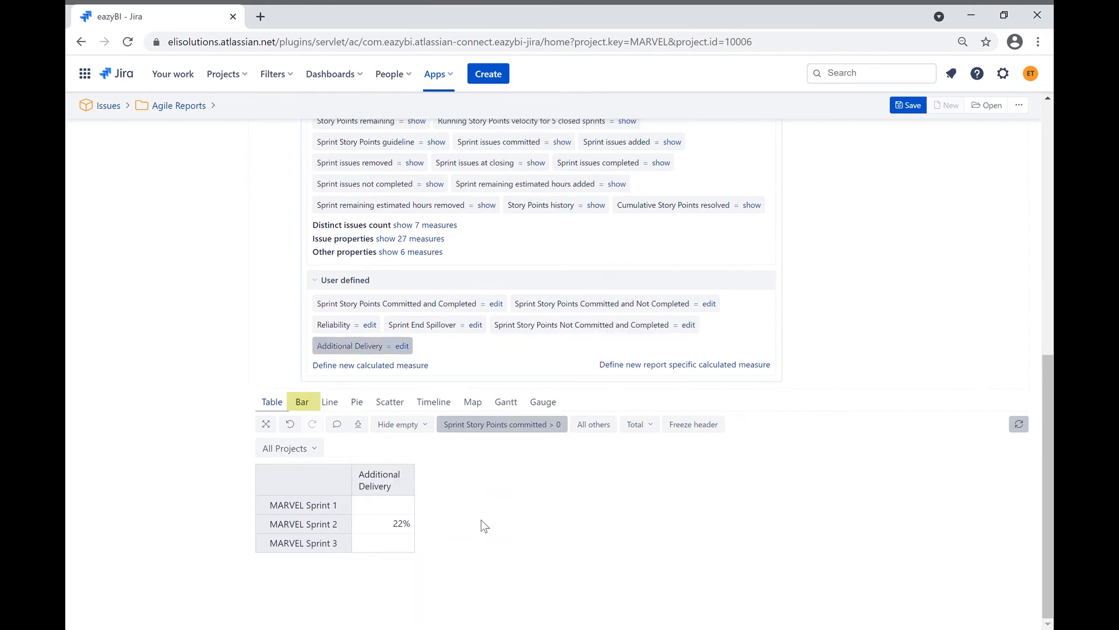
# Step: Display the report as a vertical bar chart with data labels, with the measures list collapsed
pyautogui.click(302, 402)
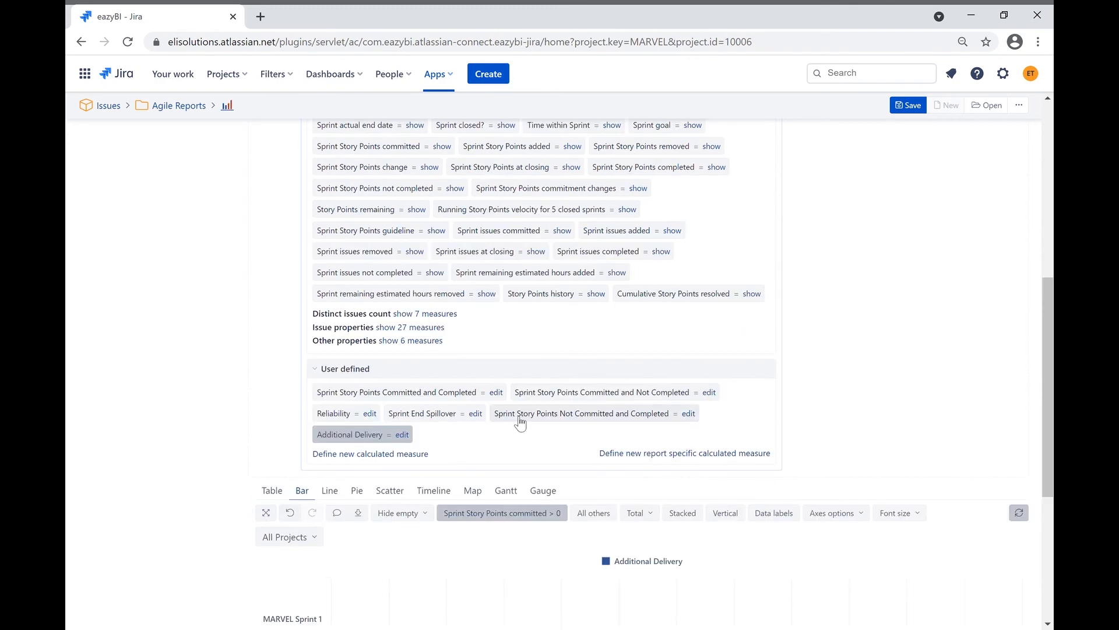
pyautogui.scroll(4, 518, 416)
pyautogui.scroll(3, 517, 417)
pyautogui.click(310, 191)
pyautogui.click(728, 260)
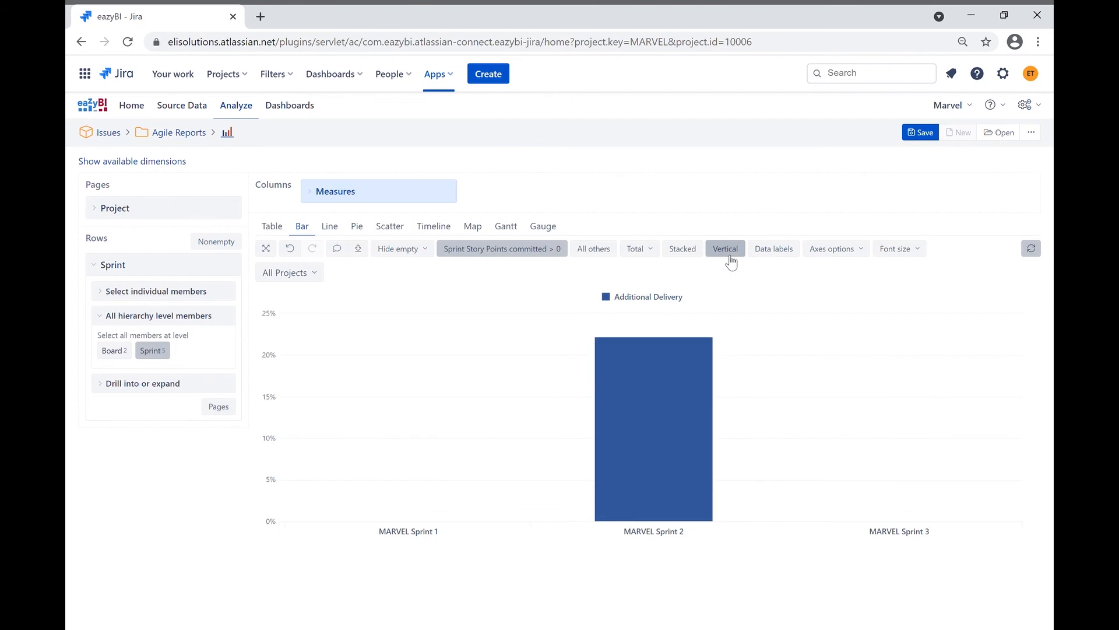
pyautogui.click(781, 255)
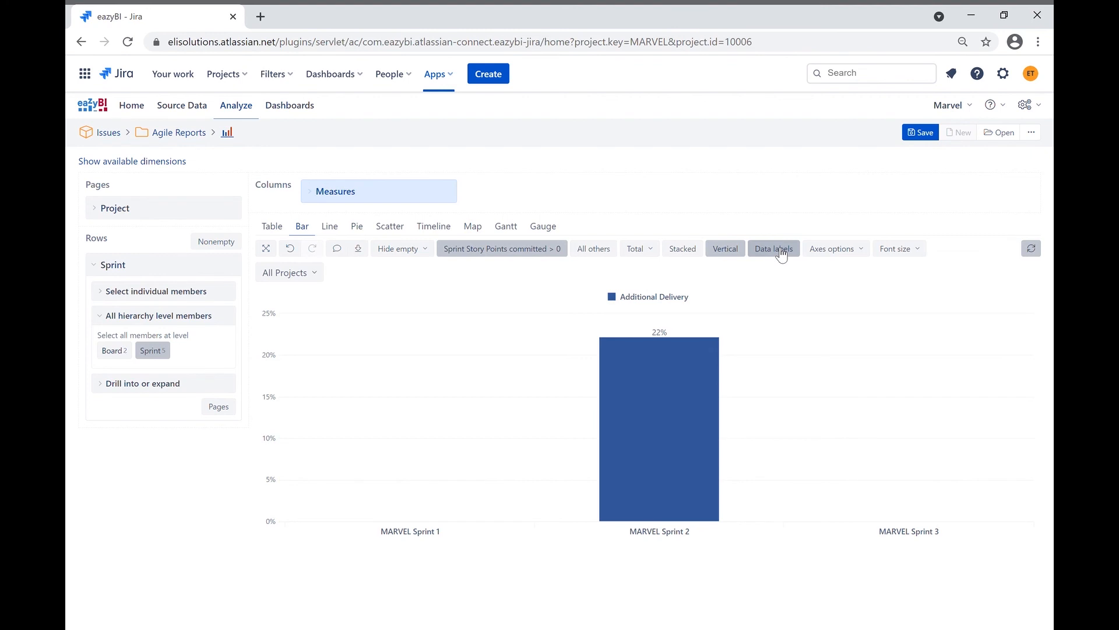
# Step: Set the chart's X axis title to Sprint Name
pyautogui.click(834, 249)
pyautogui.moveTo(840, 265)
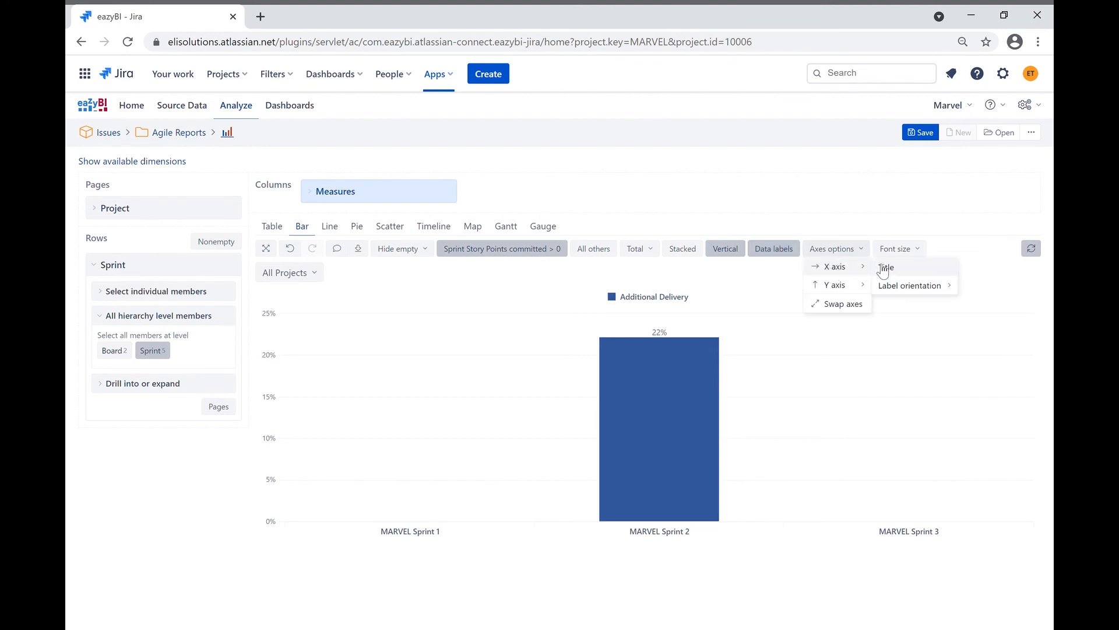
pyautogui.click(883, 265)
pyautogui.write('Sprint Name')
pyautogui.click(647, 269)
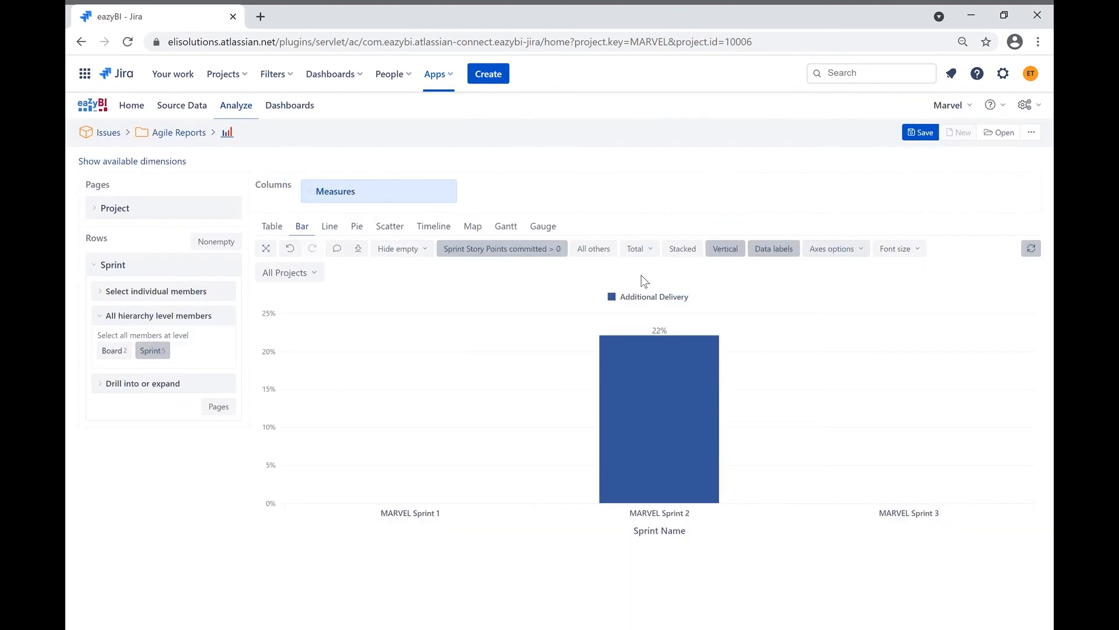
# Step: Set the chart's Y axis title to Percentage
pyautogui.click(835, 249)
pyautogui.moveTo(839, 283)
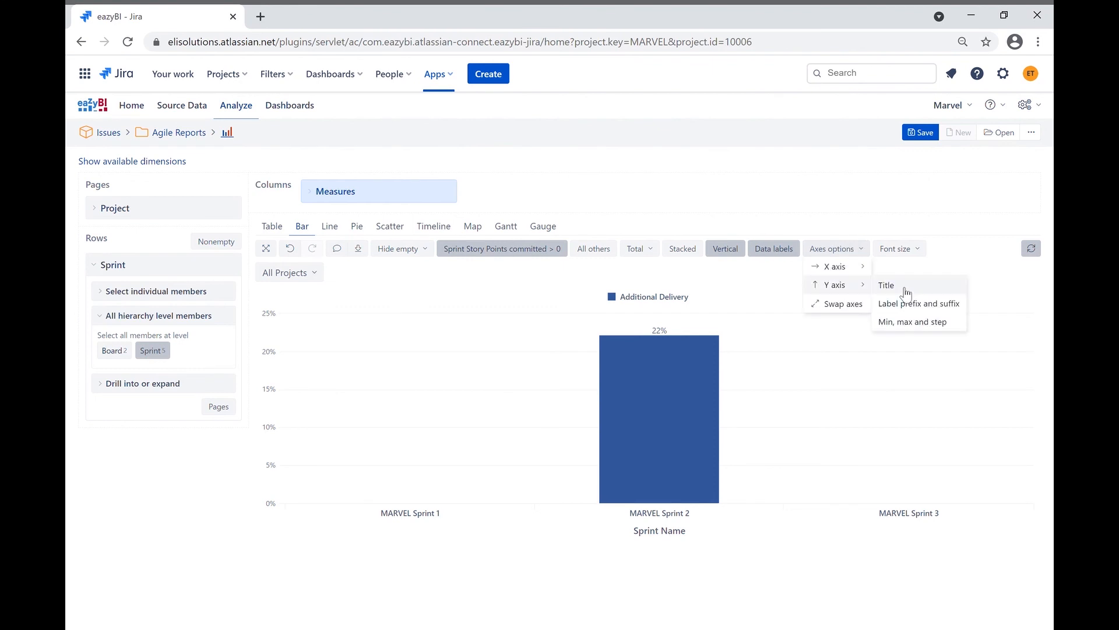
pyautogui.click(901, 288)
pyautogui.write('Percentage')
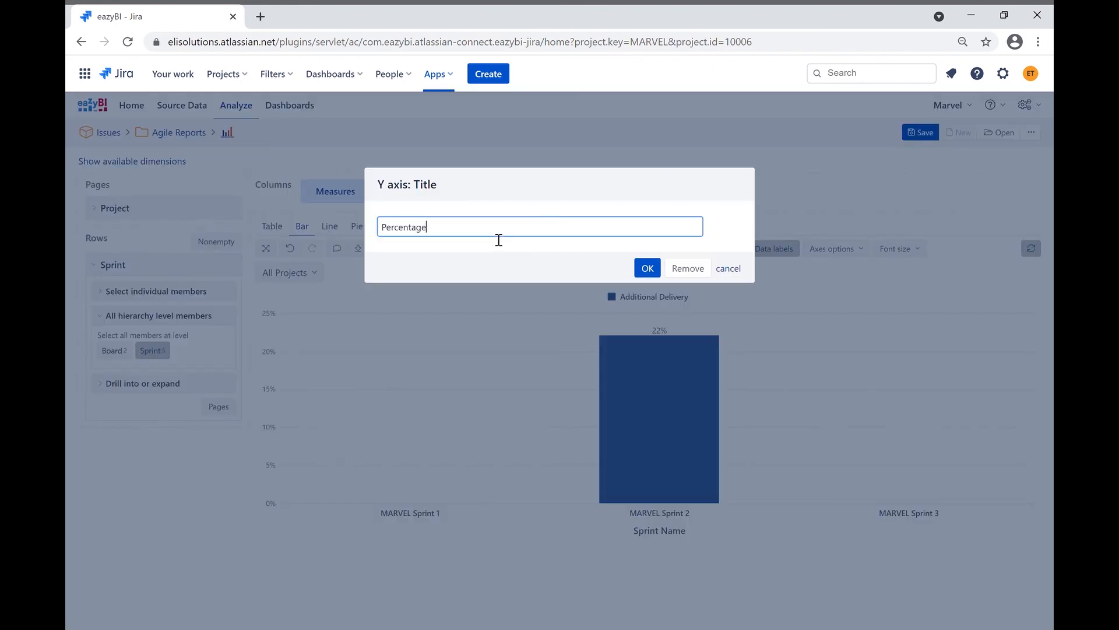
pyautogui.click(646, 269)
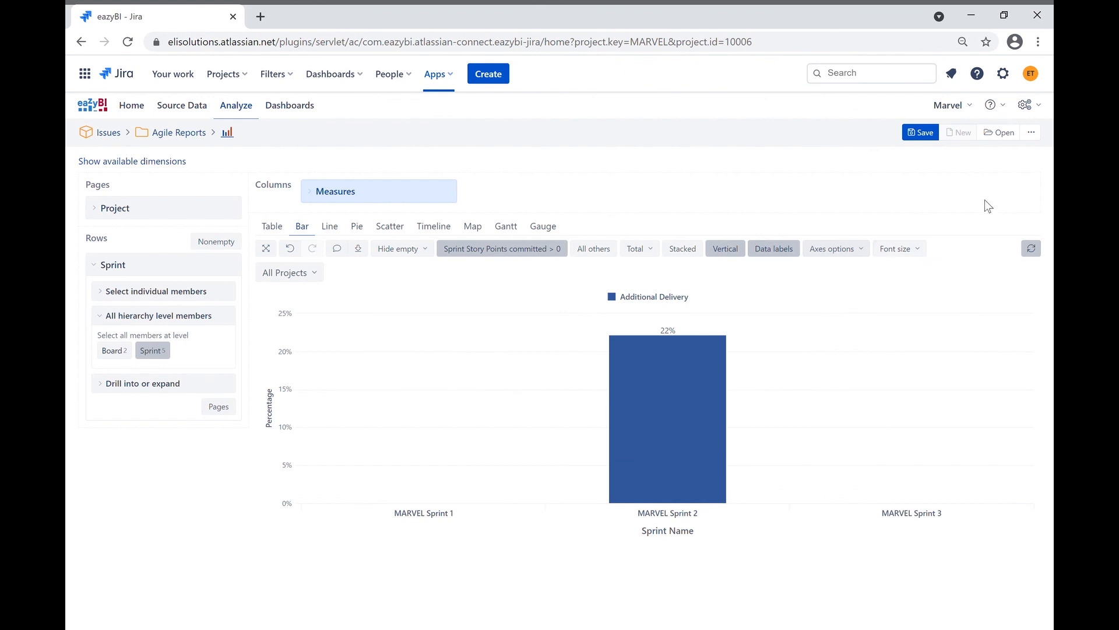
# Step: Limit the report to the Project Marvel and save it under the name Additional Delivery
pyautogui.click(270, 274)
pyautogui.click(925, 134)
pyautogui.write('Additional Delivery')
pyautogui.click(698, 406)
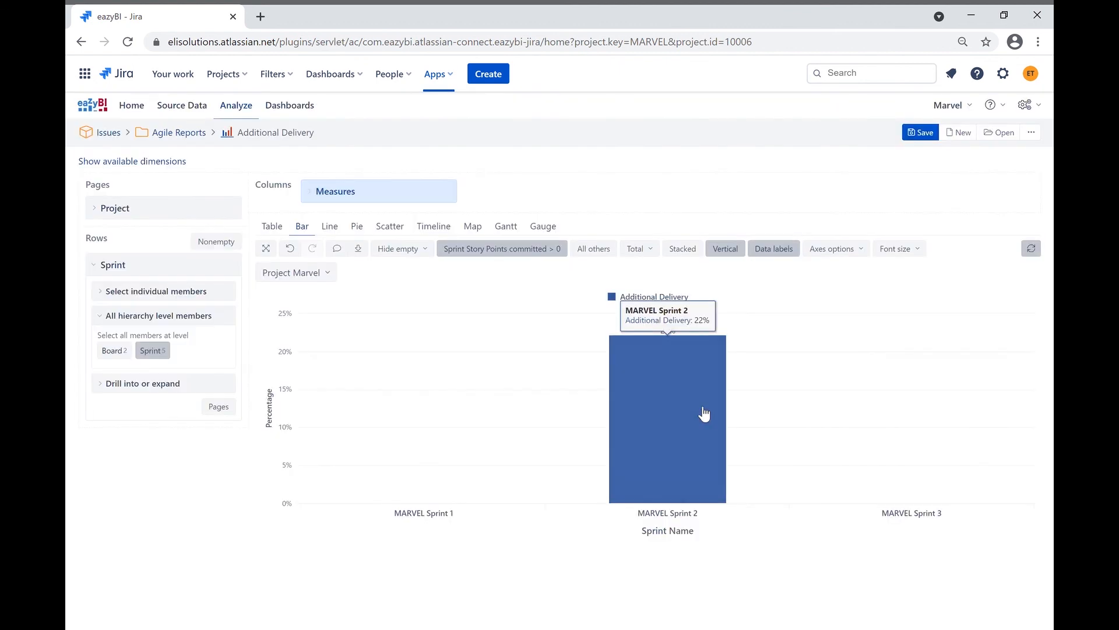
pyautogui.moveTo(662, 392)
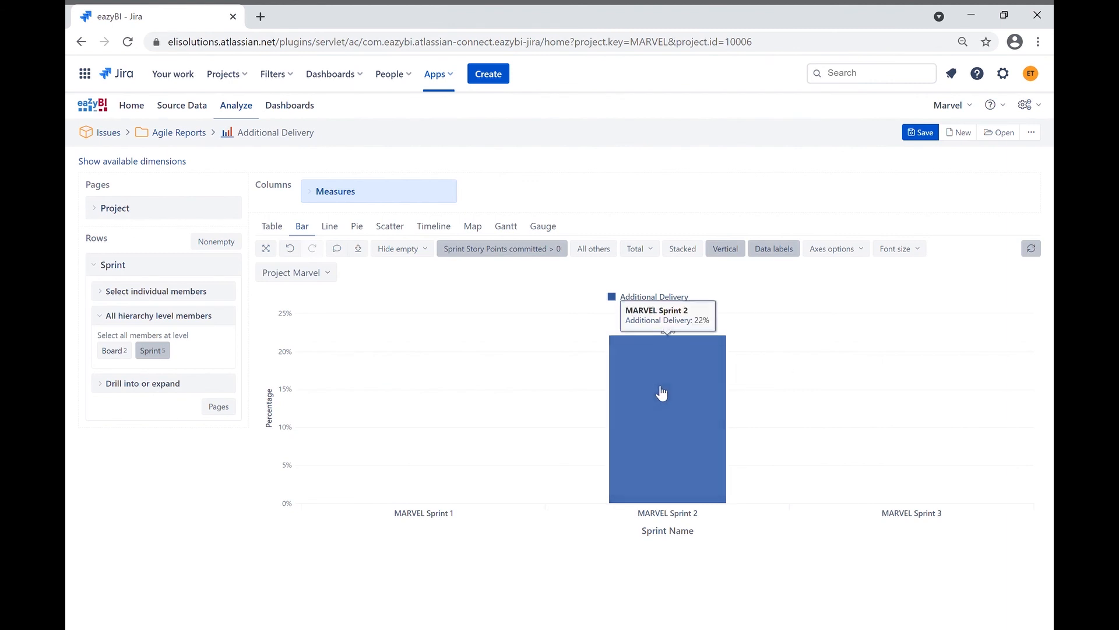